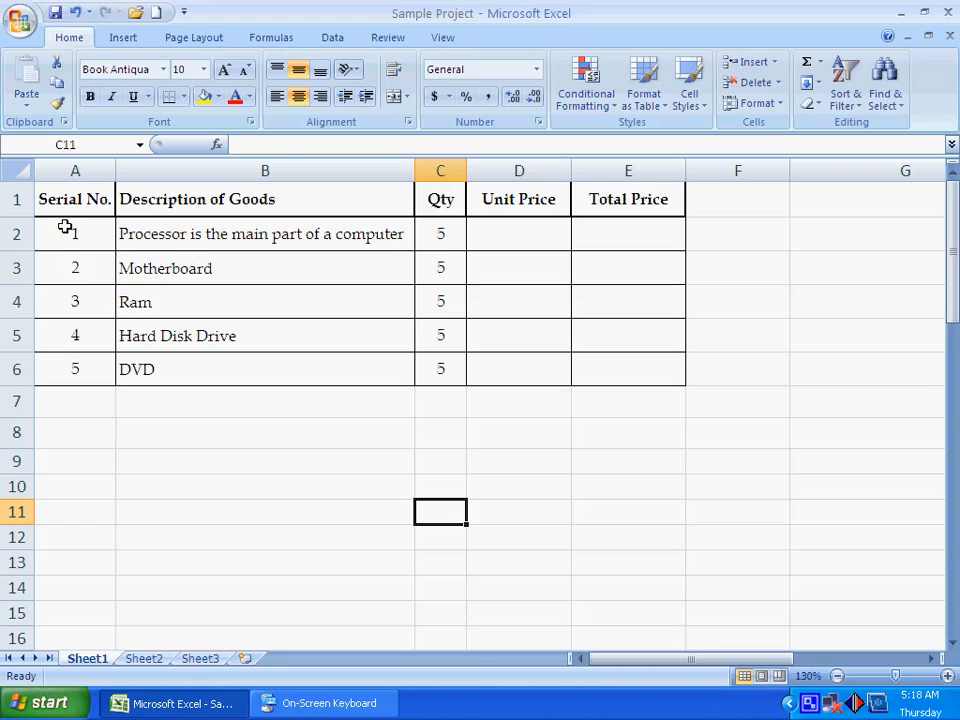
# - Start a Greater Than highlight rule for the whole goods table, A1:E6
pyautogui.moveTo(66, 200); pyautogui.dragTo(594, 364)
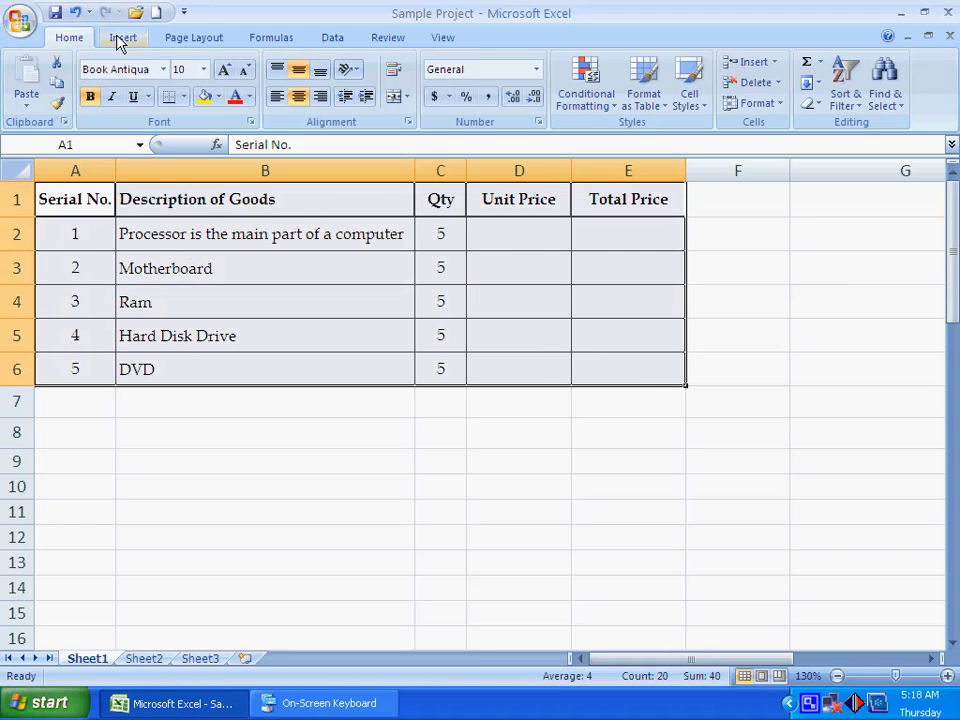
pyautogui.click(592, 102)
pyautogui.moveTo(645, 145)
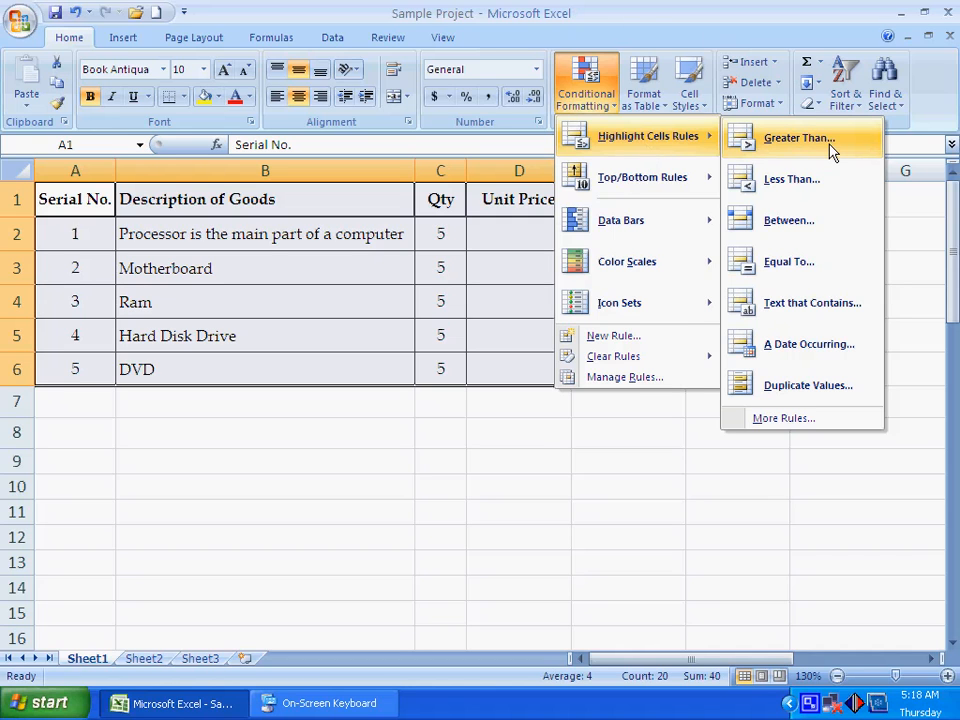
pyautogui.click(798, 138)
pyautogui.moveTo(548, 368); pyautogui.dragTo(678, 429)
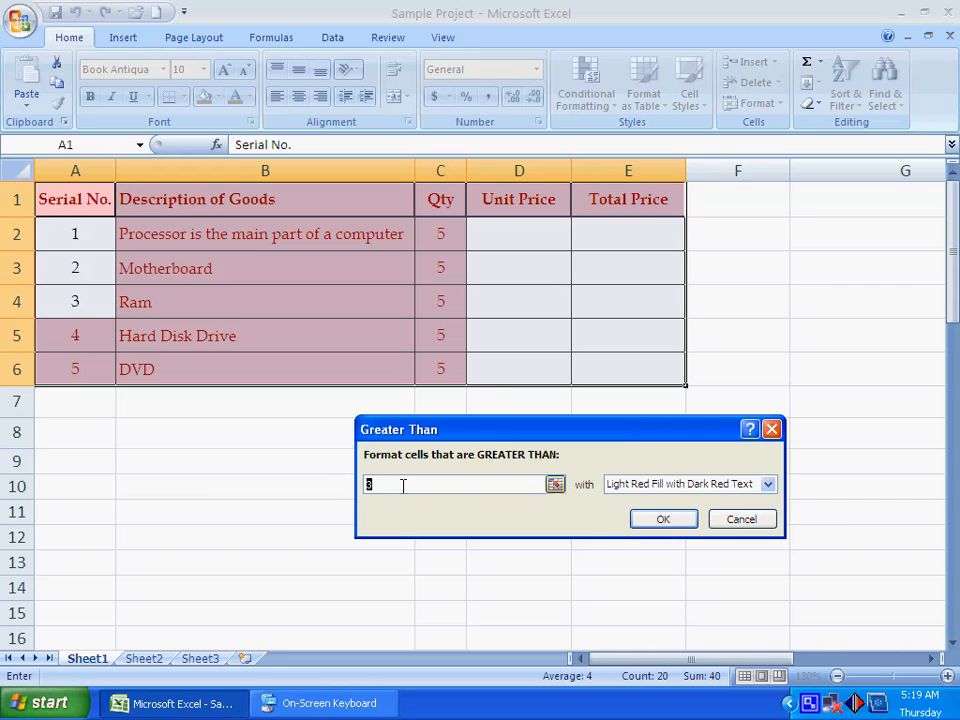
# - Try the Greater Than rule with thresholds 2, 4 and 1, ending on 3
pyautogui.write('2')
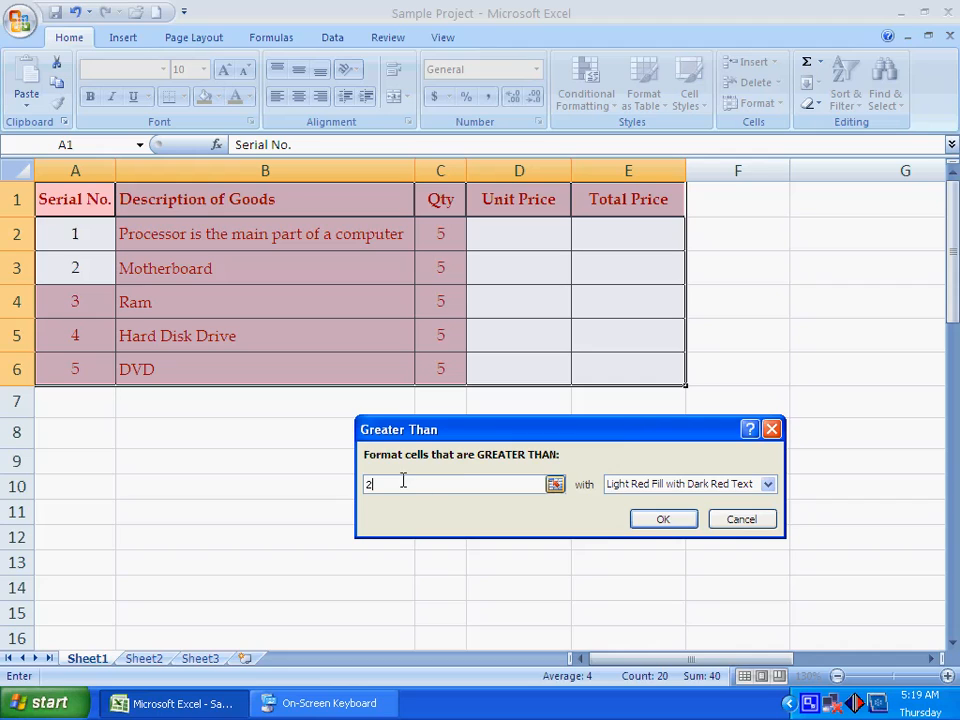
pyautogui.write('4')
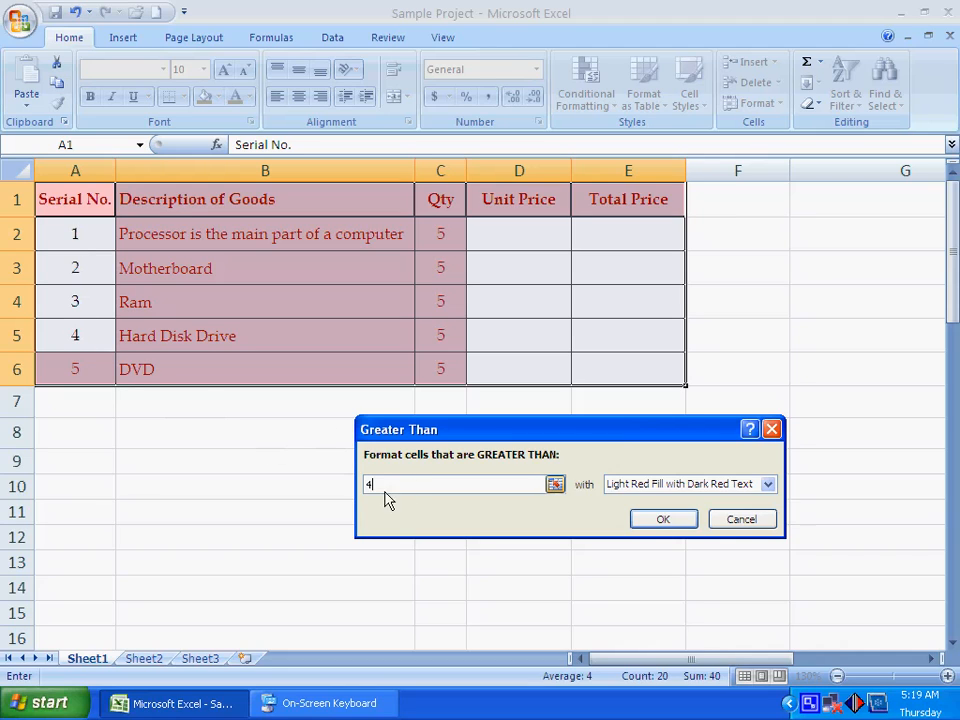
pyautogui.write('1')
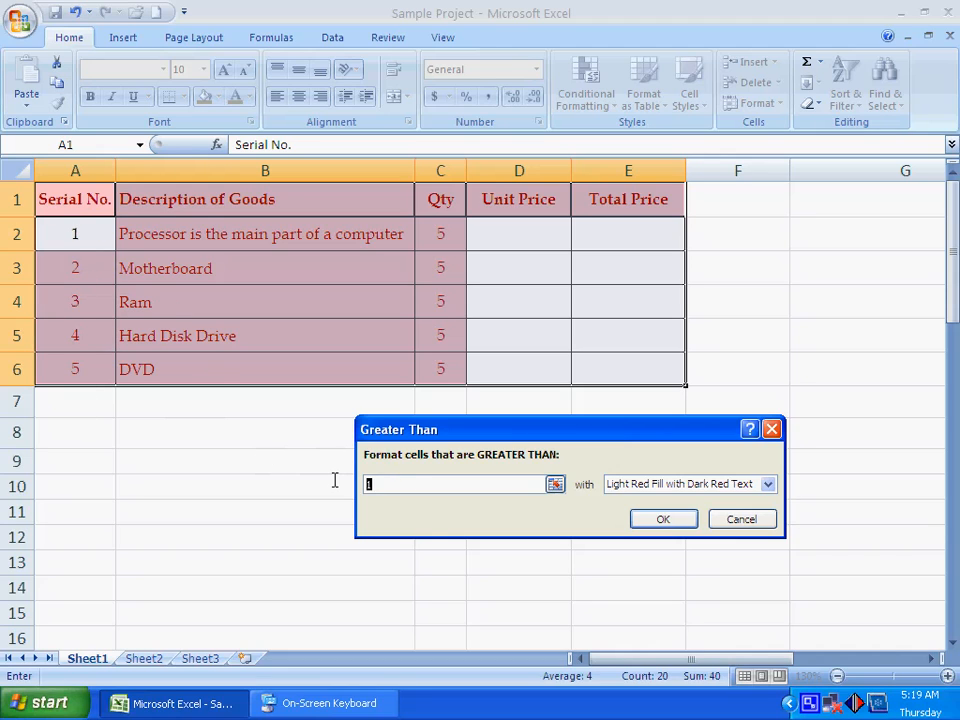
pyautogui.write('3')
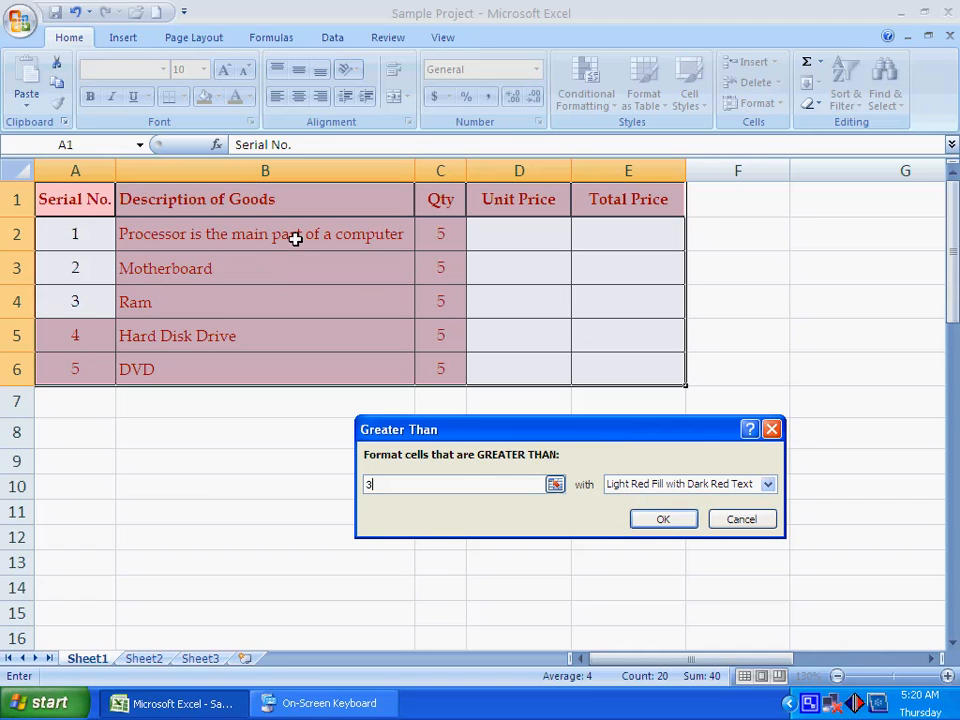
# - Preview the rule with Yellow Fill with Dark Yellow Text, Green Fill with Dark Green Text, and Light Red Fill
pyautogui.click(670, 484)
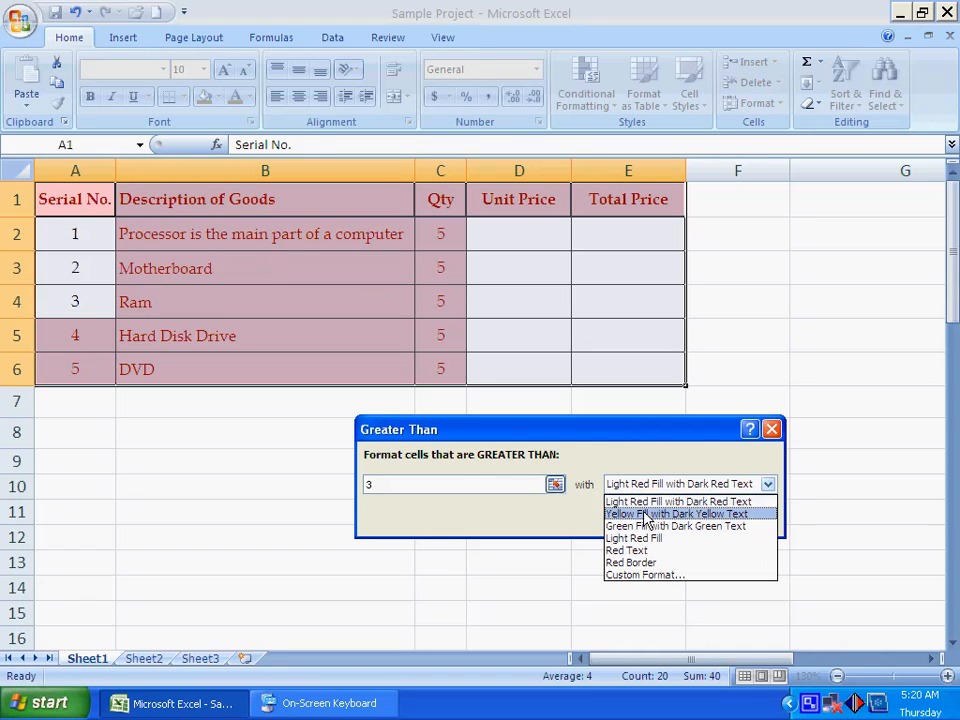
pyautogui.click(620, 514)
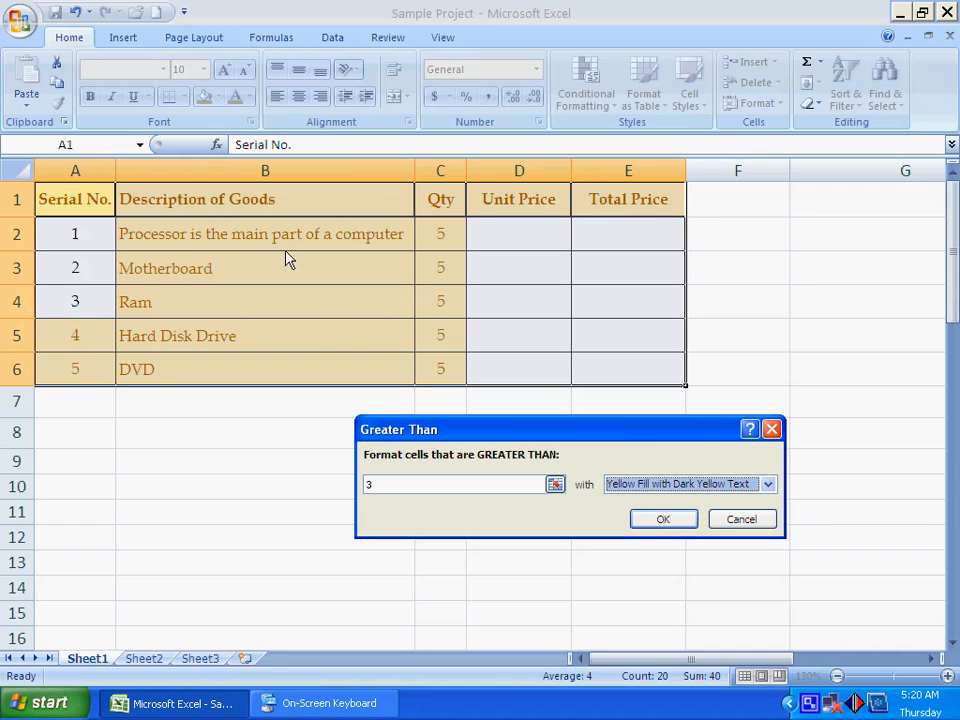
pyautogui.click(690, 484)
pyautogui.click(635, 525)
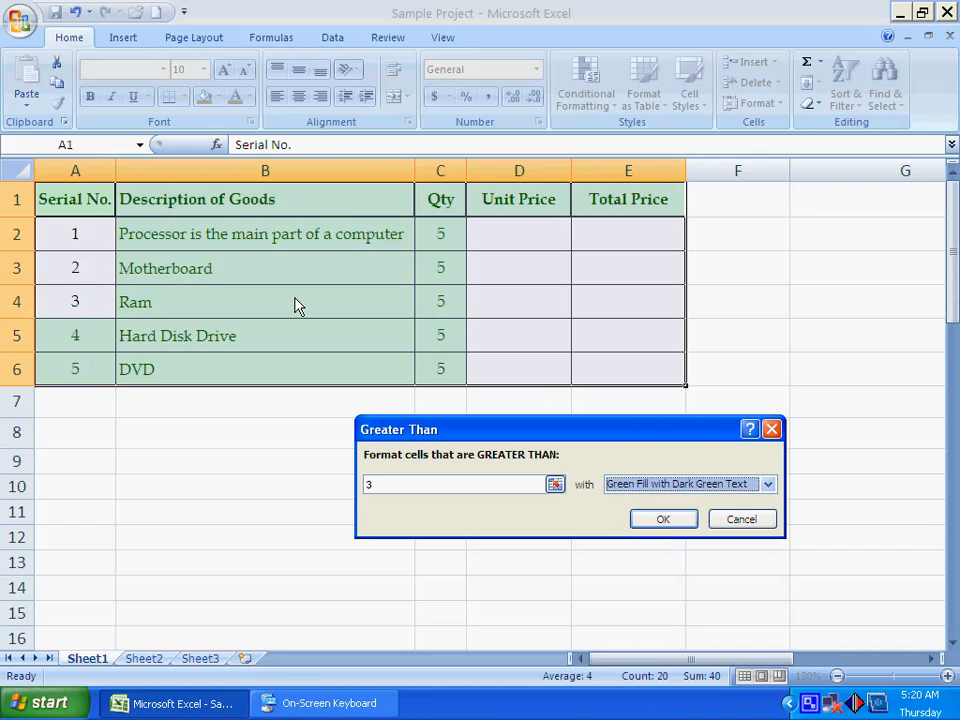
pyautogui.click(640, 485)
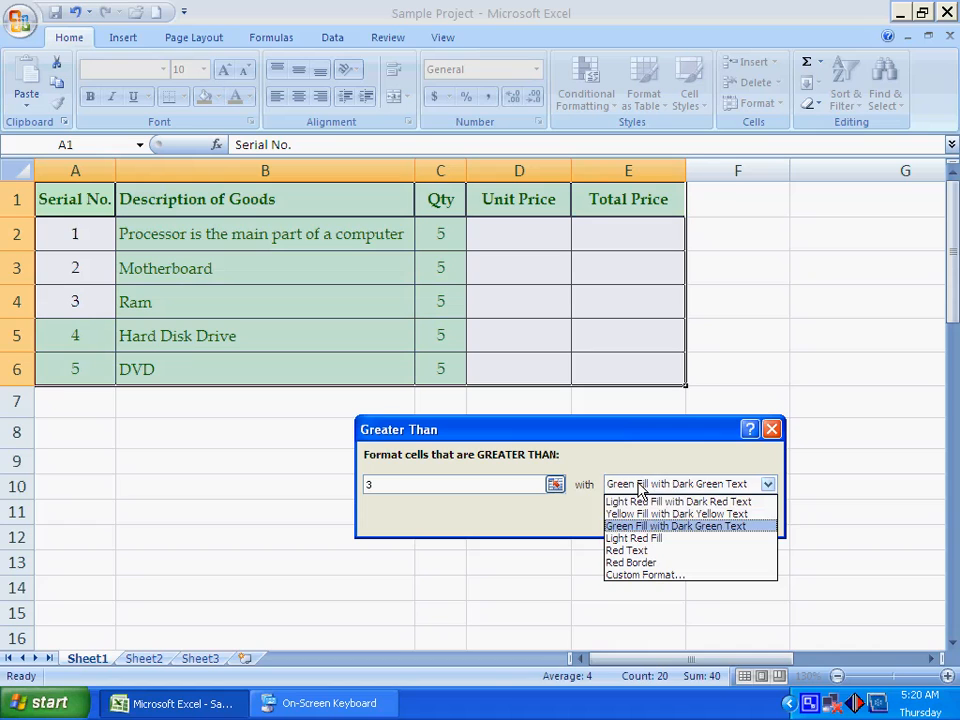
pyautogui.click(668, 540)
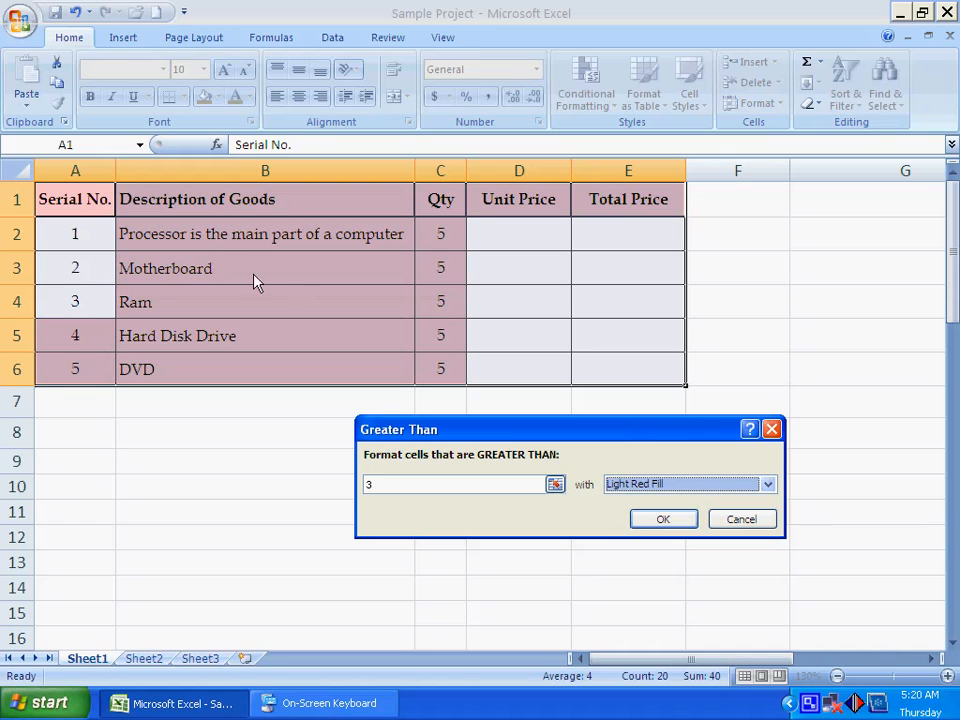
# - Preview the Greater Than rule with the Red Text and Red Border formats
pyautogui.click(608, 488)
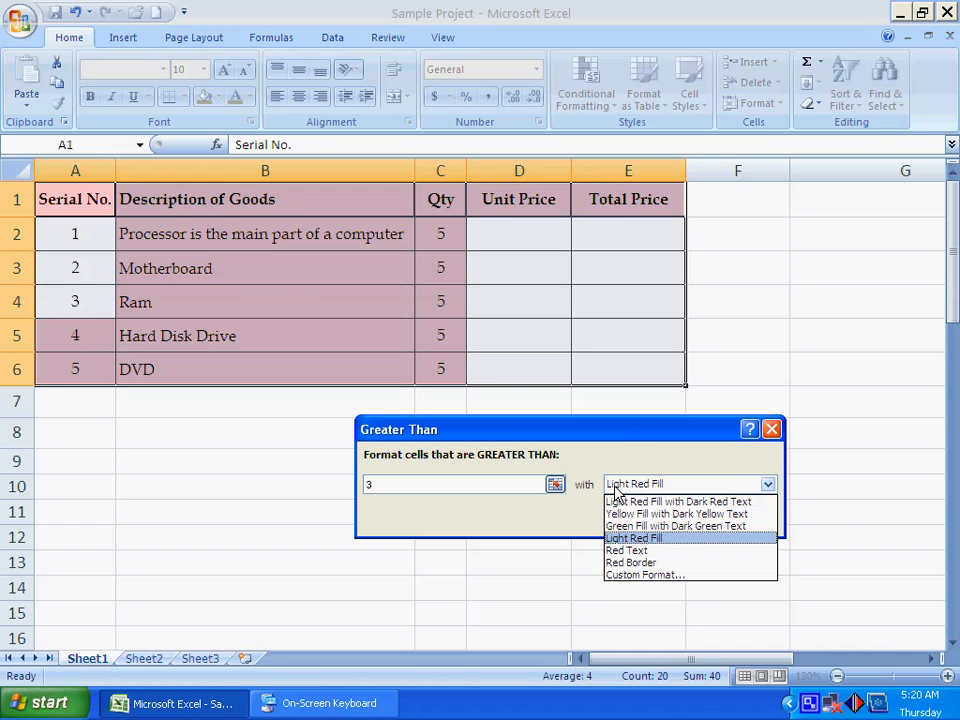
pyautogui.click(615, 549)
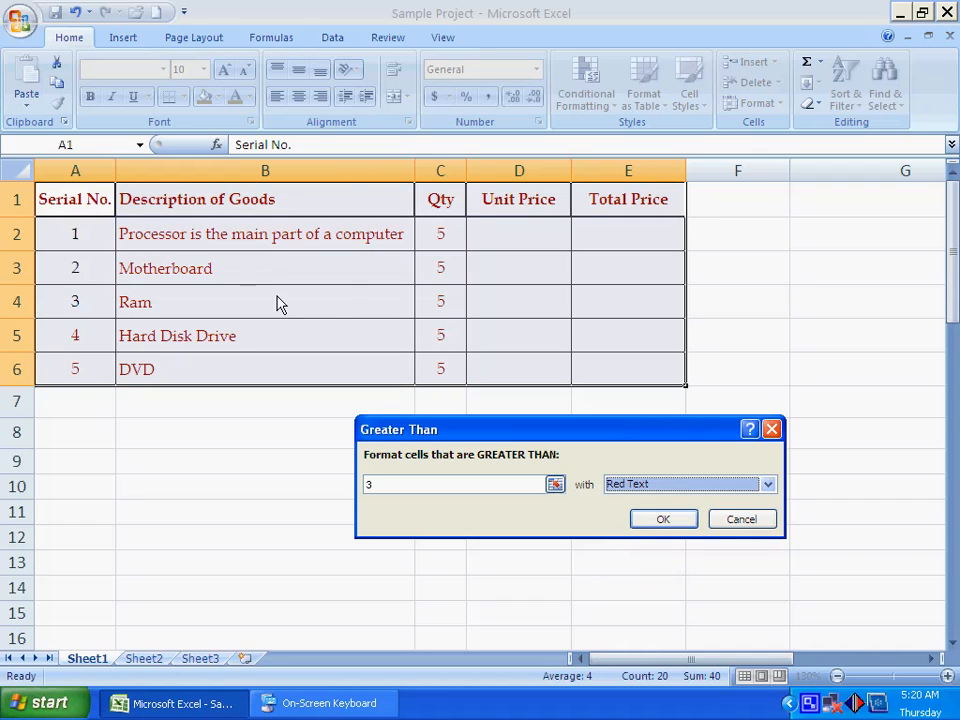
pyautogui.click(659, 490)
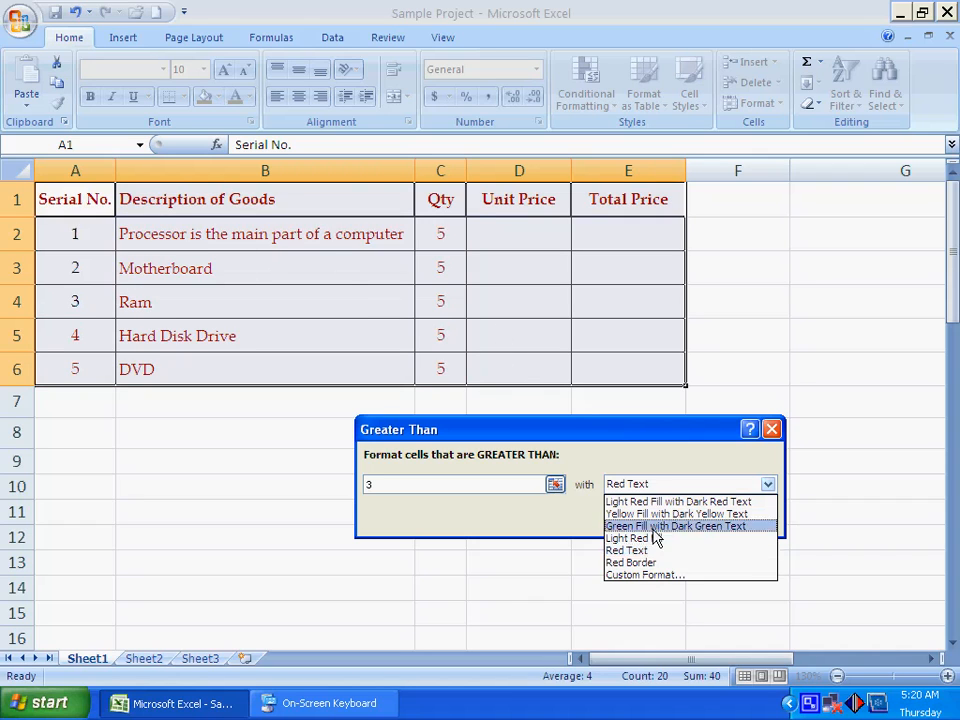
pyautogui.click(651, 563)
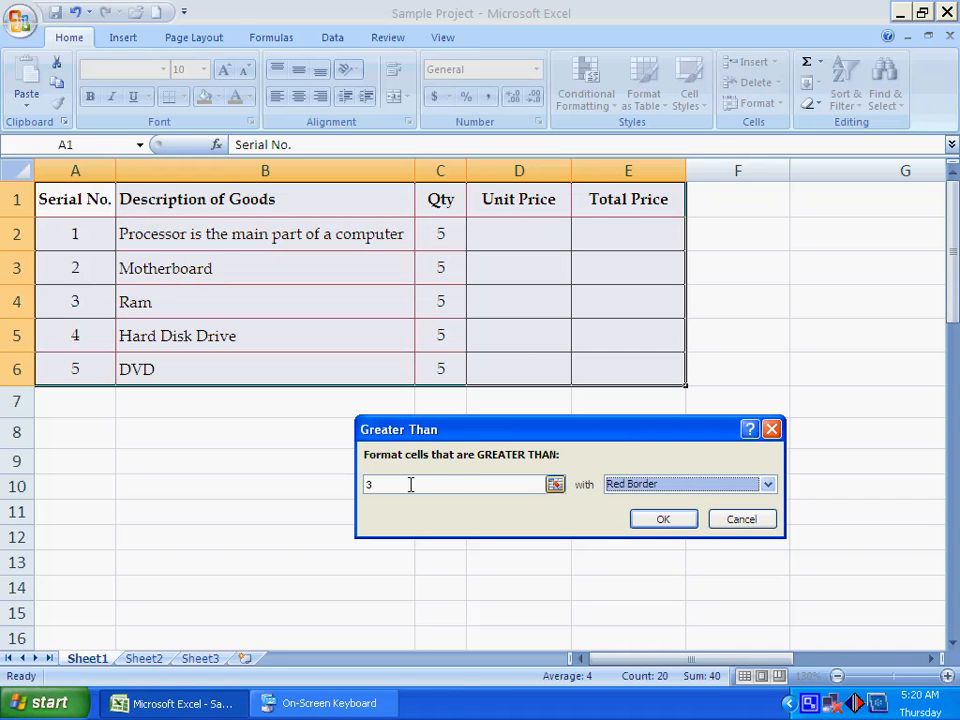
pyautogui.click(366, 484)
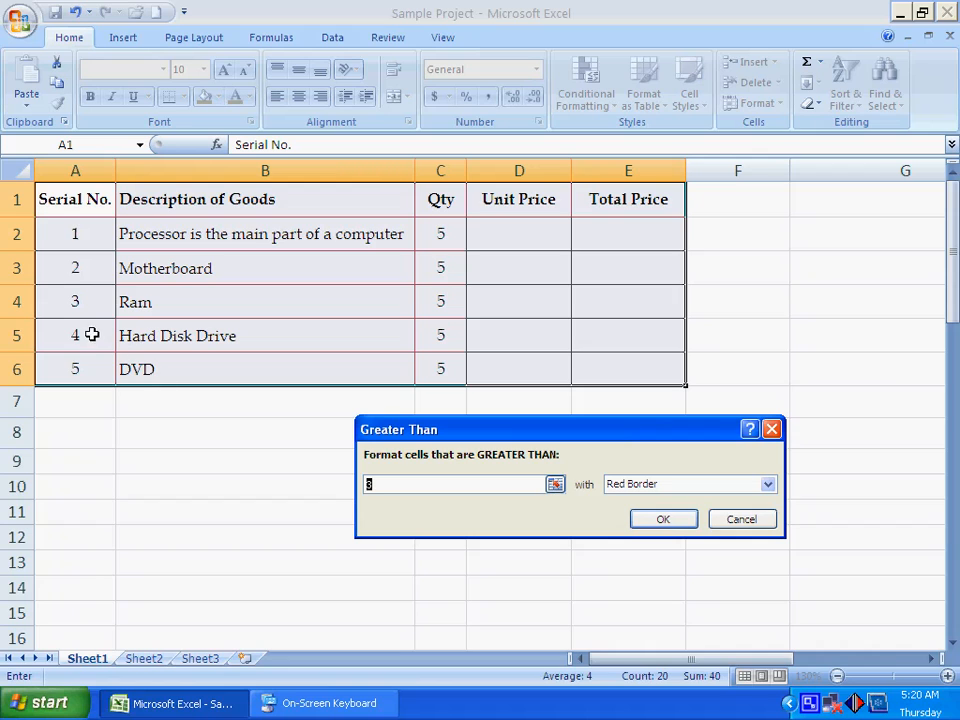
pyautogui.click(645, 484)
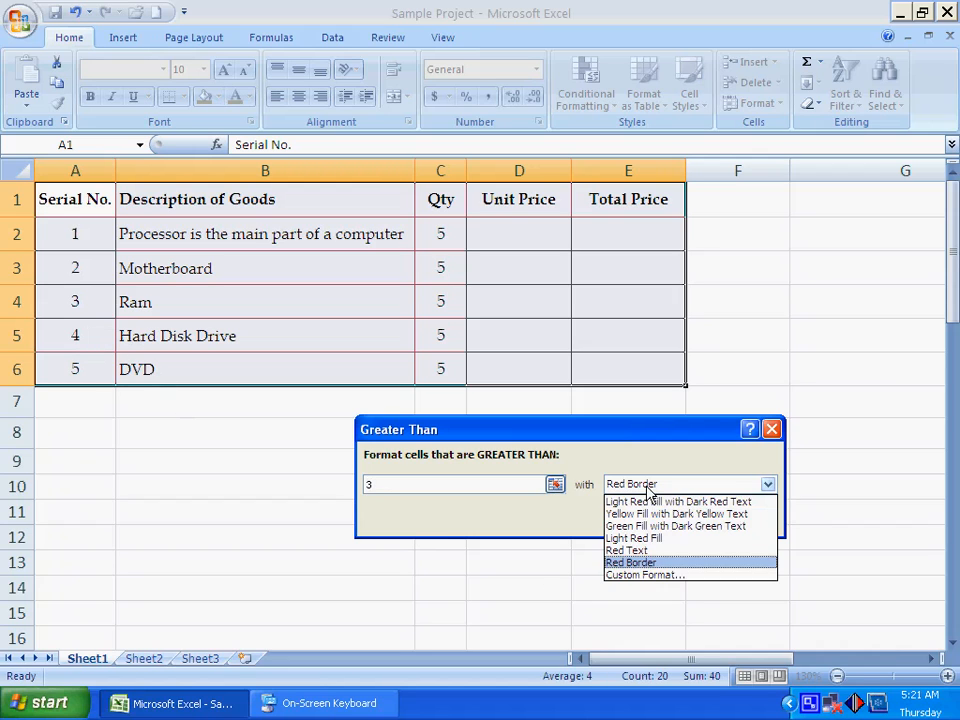
pyautogui.click(643, 576)
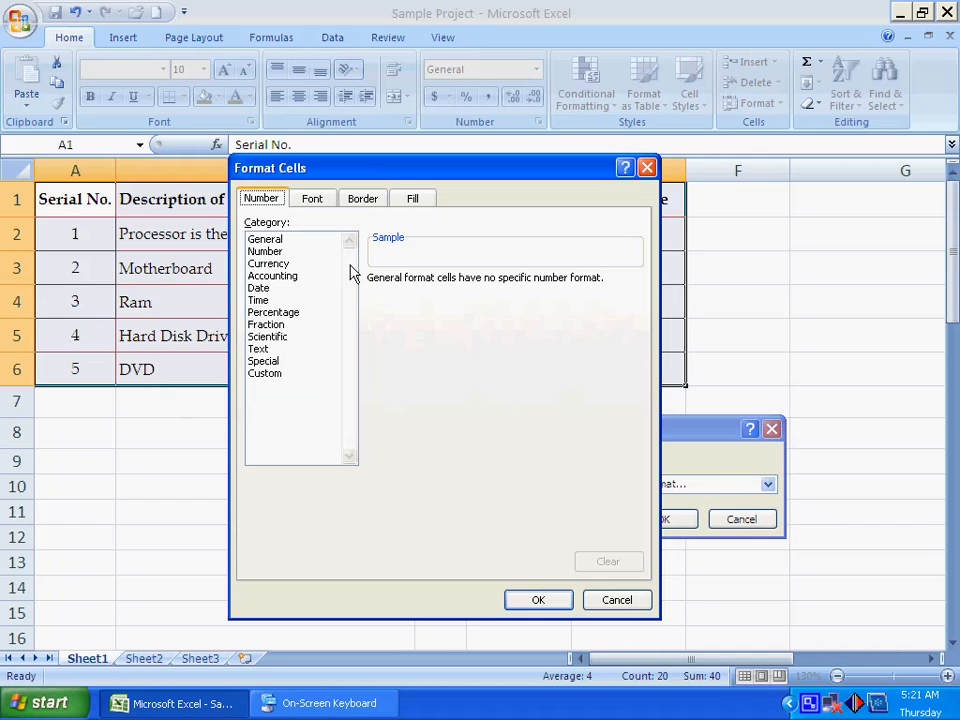
pyautogui.click(362, 198)
pyautogui.click(409, 200)
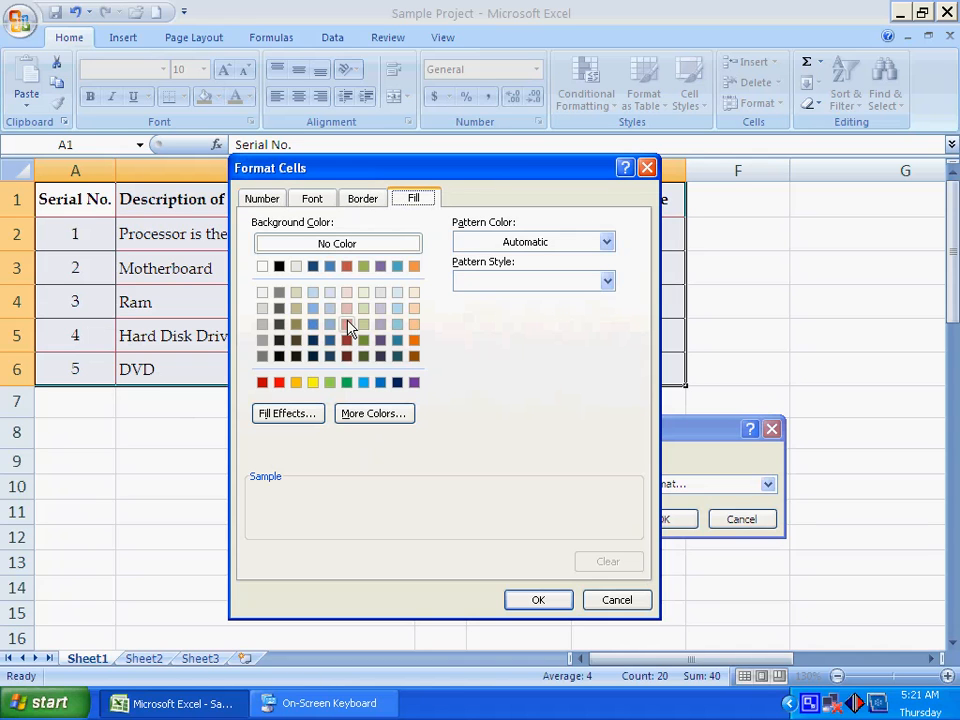
pyautogui.moveTo(484, 176); pyautogui.dragTo(449, 216)
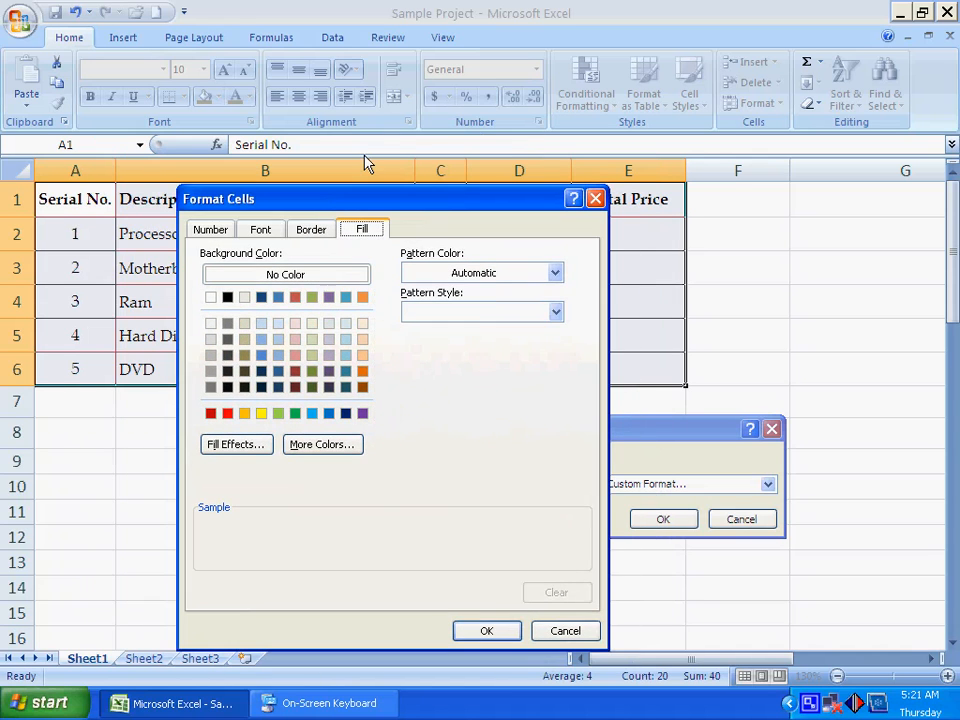
pyautogui.click(562, 627)
# - Give the Greater Than rule a custom format with an olive green background fill
pyautogui.click(628, 490)
pyautogui.click(636, 574)
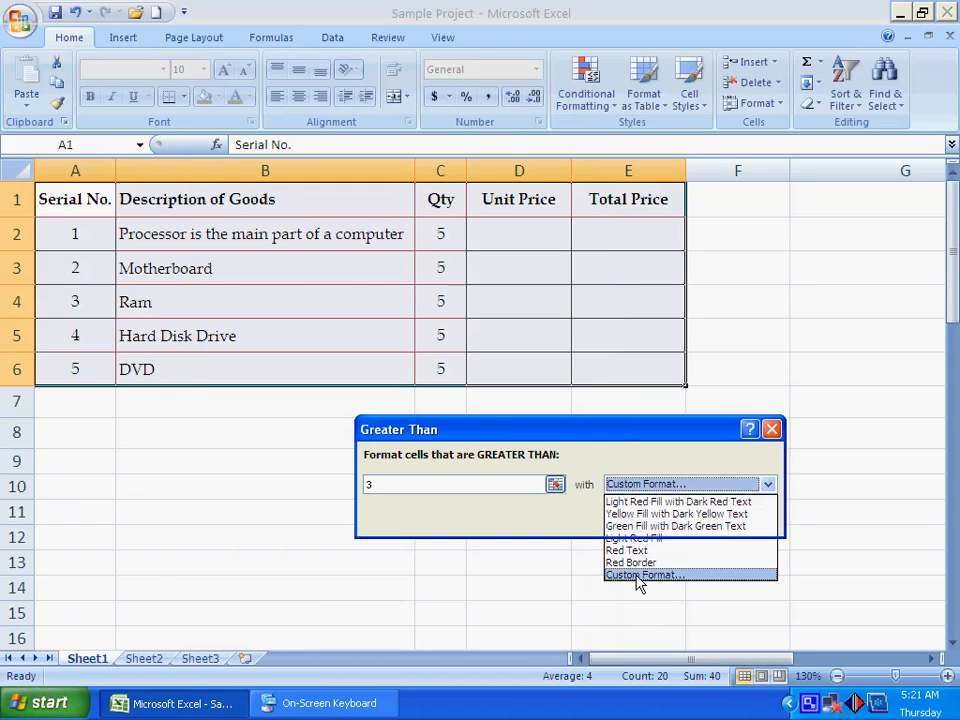
pyautogui.click(313, 298)
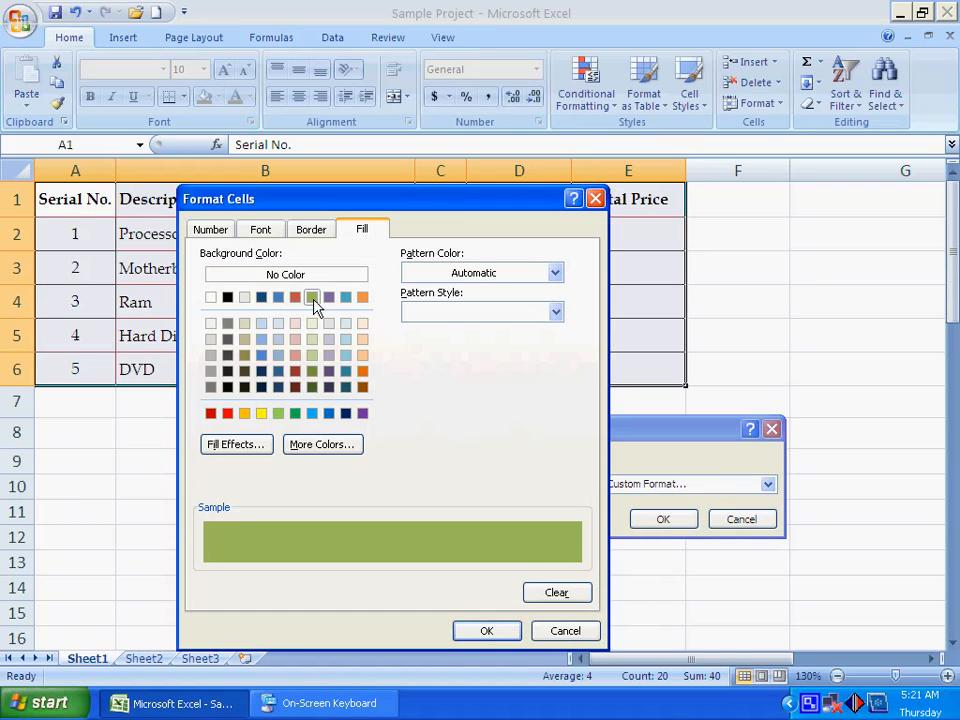
pyautogui.click(261, 231)
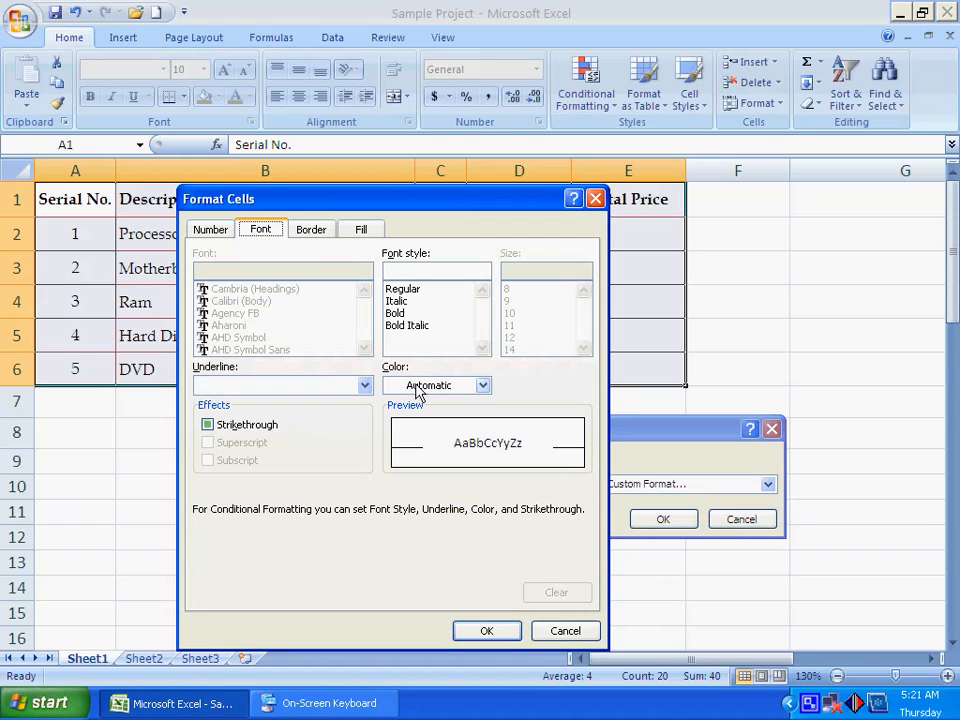
pyautogui.click(211, 230)
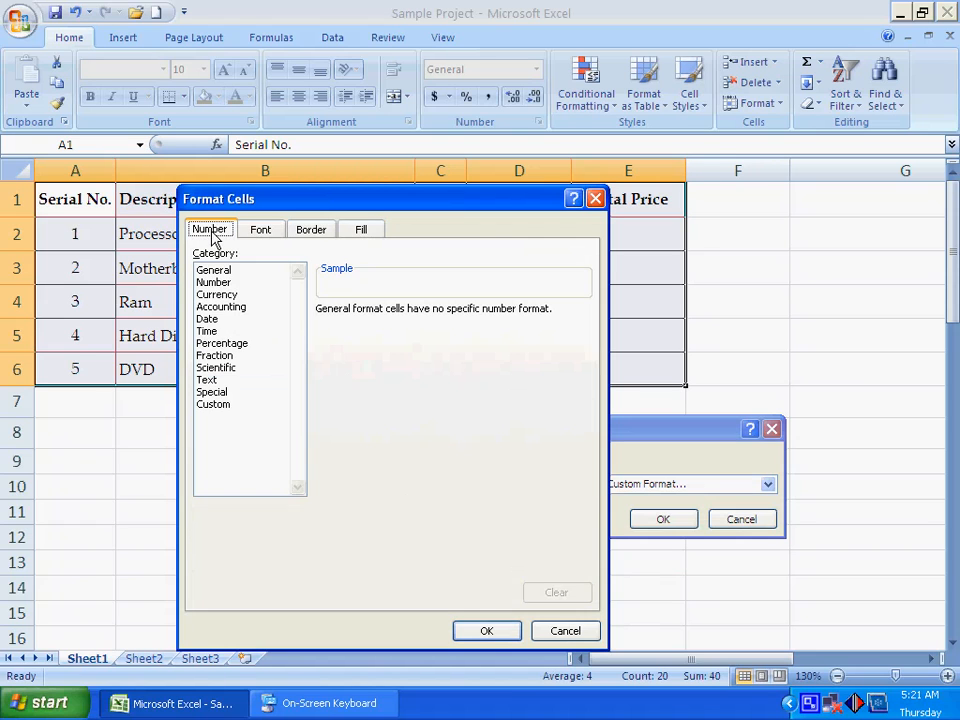
pyautogui.click(487, 630)
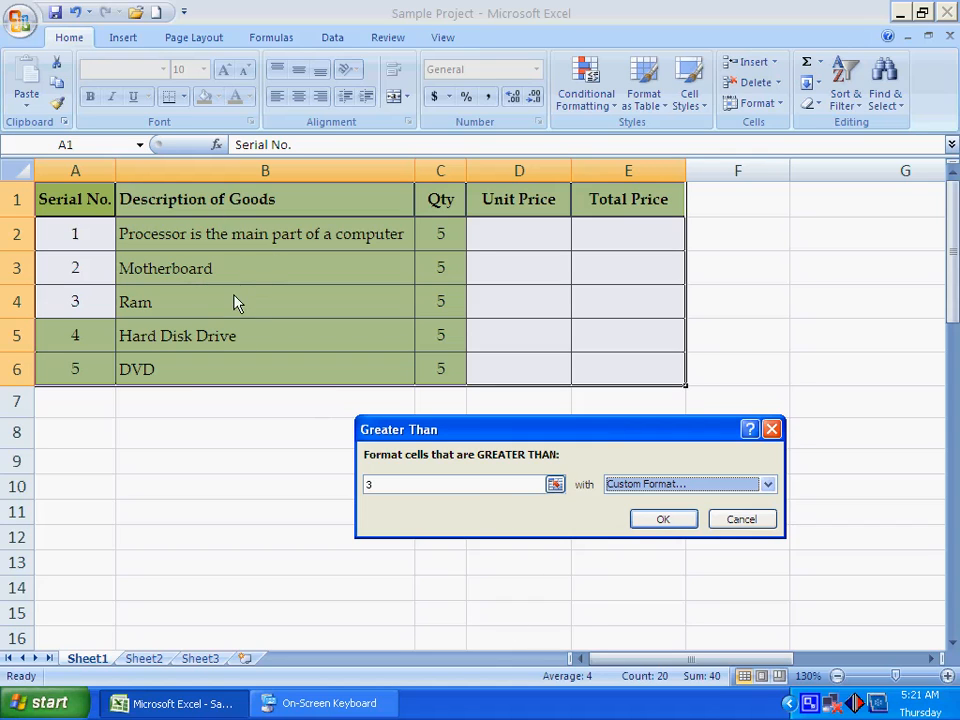
# - Apply the Greater Than rule with Light Red Fill with Dark Red Text and deselect the table
pyautogui.click(640, 484)
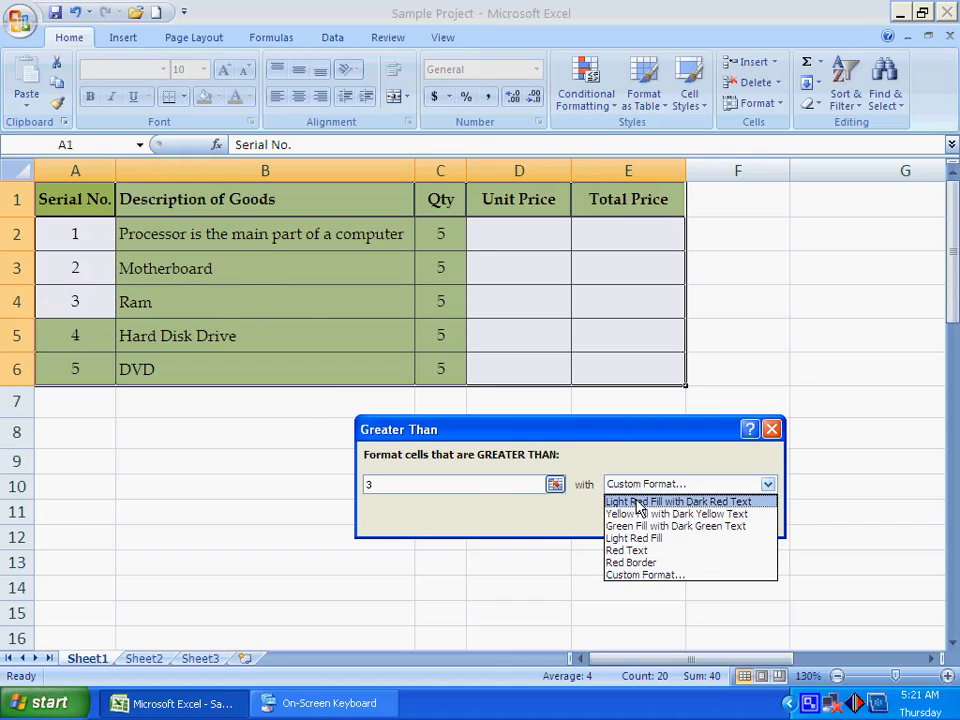
pyautogui.click(640, 499)
pyautogui.click(667, 524)
pyautogui.click(328, 510)
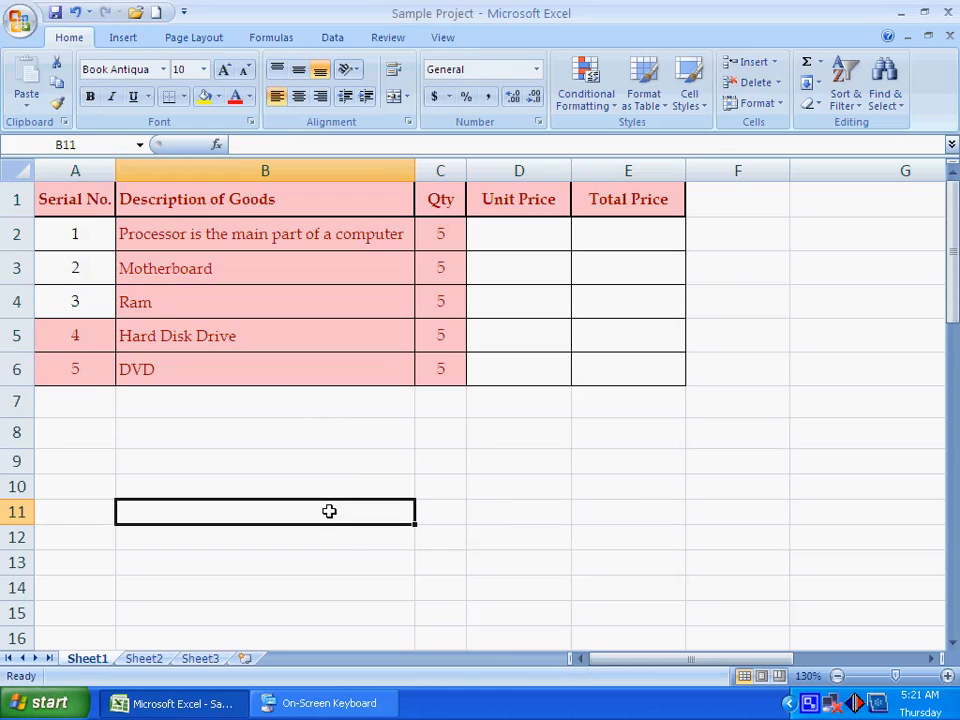
# - Clear the conditional formatting rules from the table cells A1:E6 and deselect them
pyautogui.moveTo(60, 199); pyautogui.dragTo(619, 364)
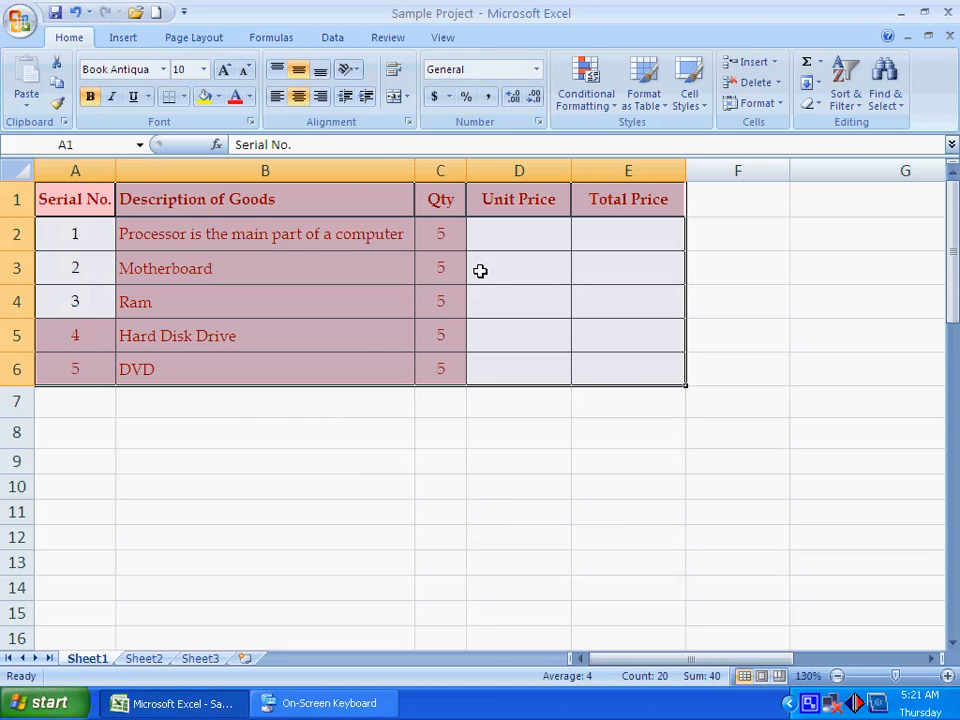
pyautogui.click(606, 110)
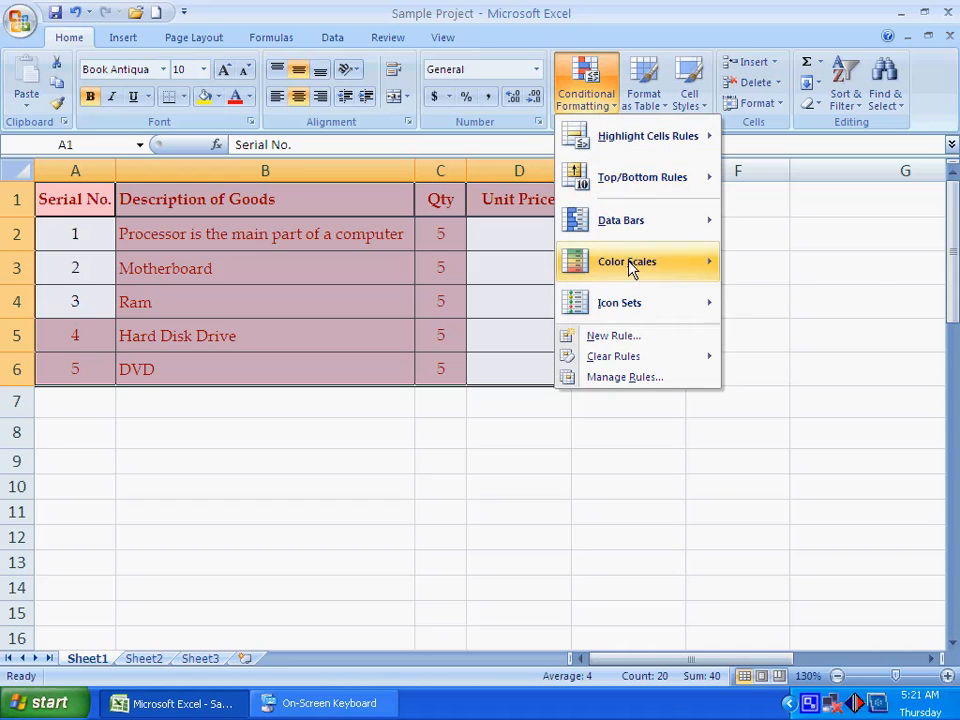
pyautogui.moveTo(626, 366)
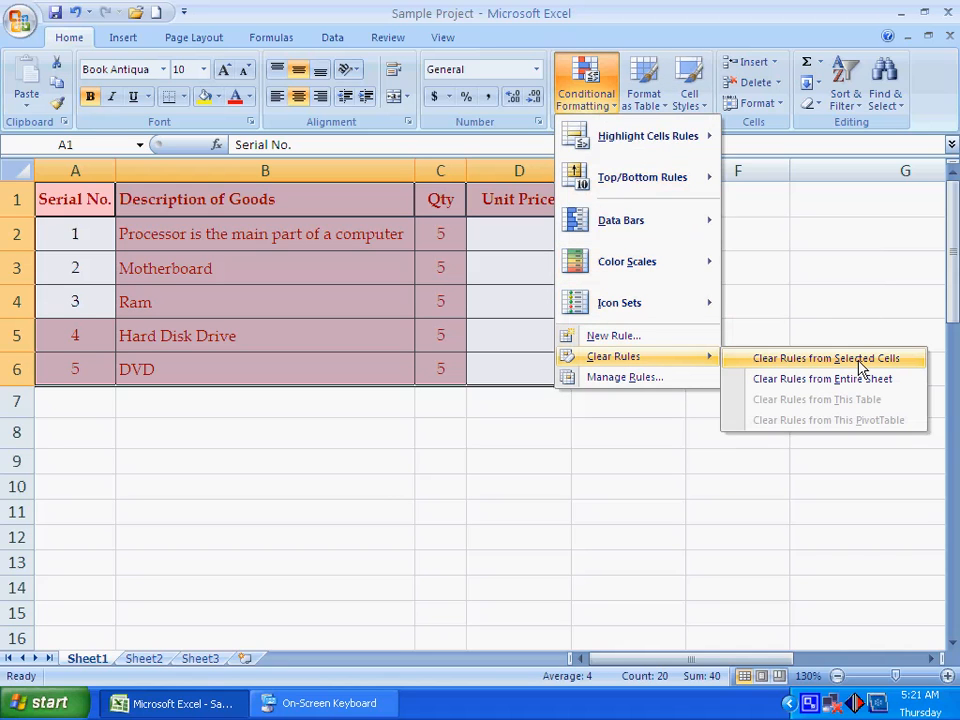
pyautogui.click(889, 363)
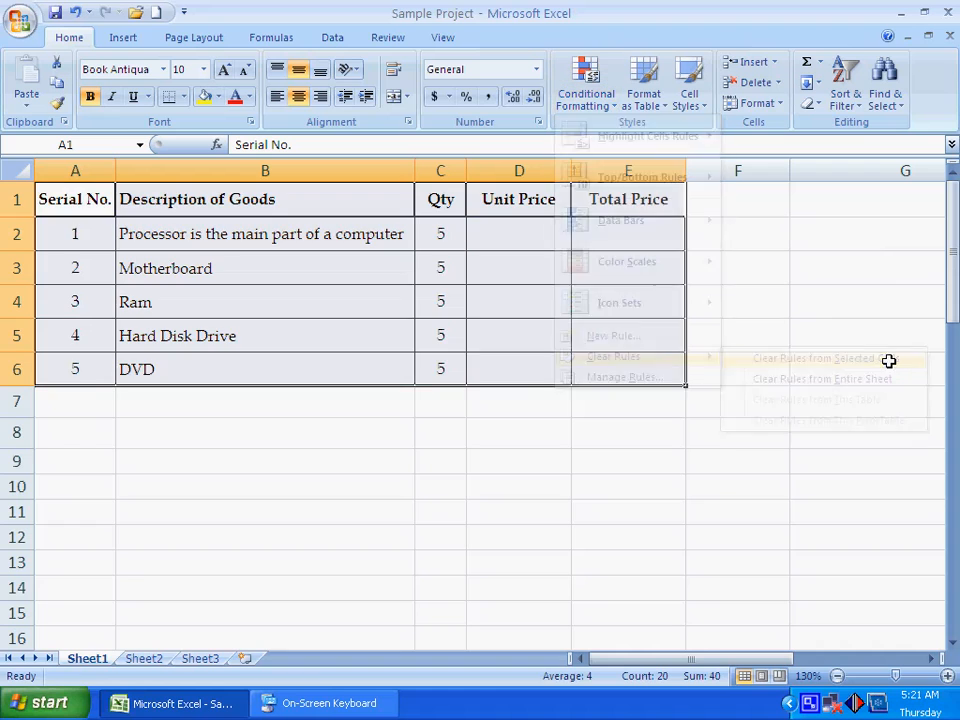
pyautogui.click(267, 400)
# - Preview a Less Than rule on cells A1:E6 with the Yellow Fill with Dark Yellow Text, Light Red Fill and Red Border formats
pyautogui.moveTo(95, 199); pyautogui.dragTo(602, 375)
pyautogui.click(580, 105)
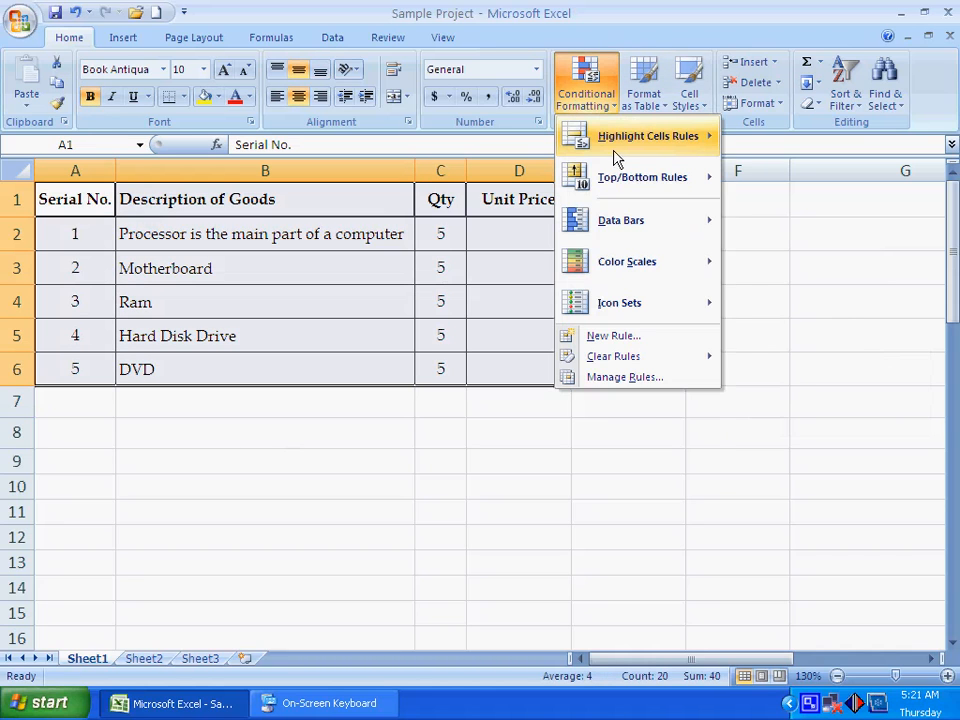
pyautogui.moveTo(617, 160)
pyautogui.click(782, 182)
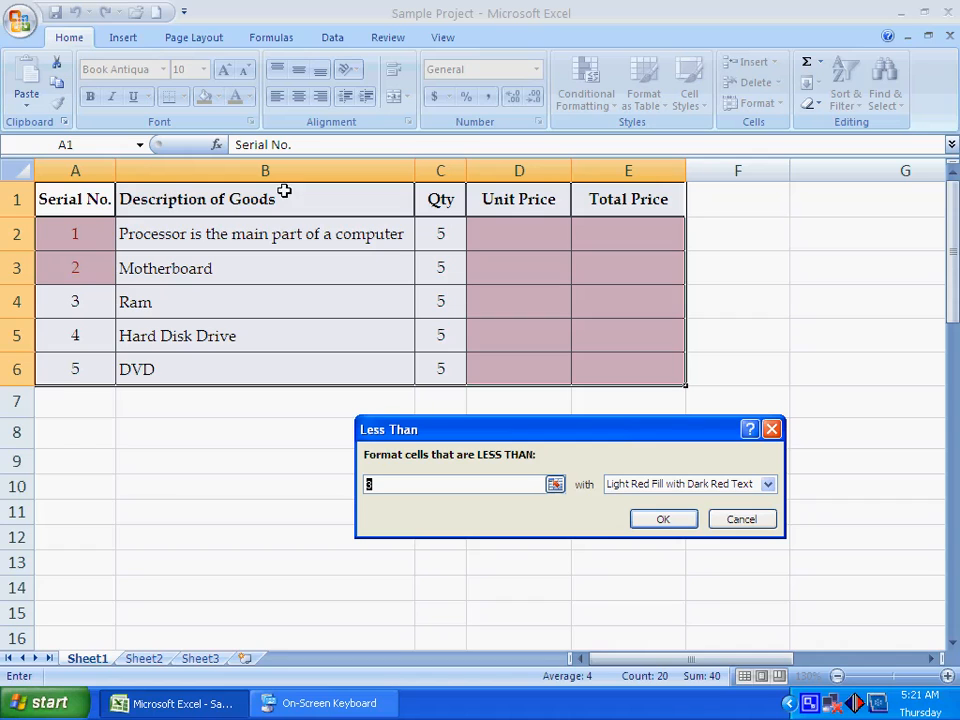
pyautogui.click(640, 484)
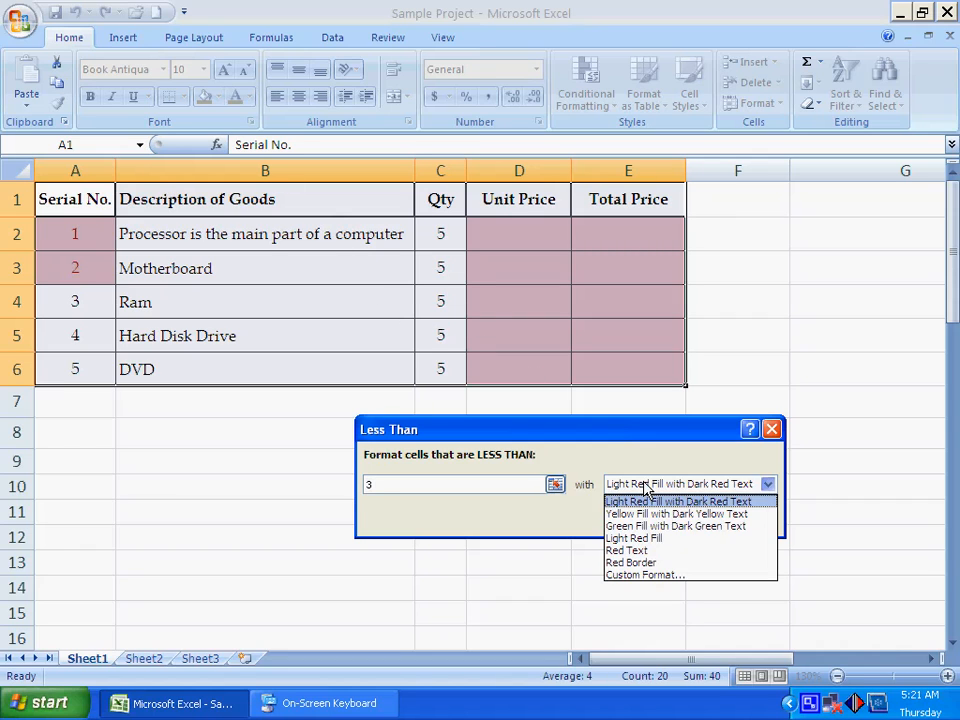
pyautogui.click(641, 514)
pyautogui.click(646, 488)
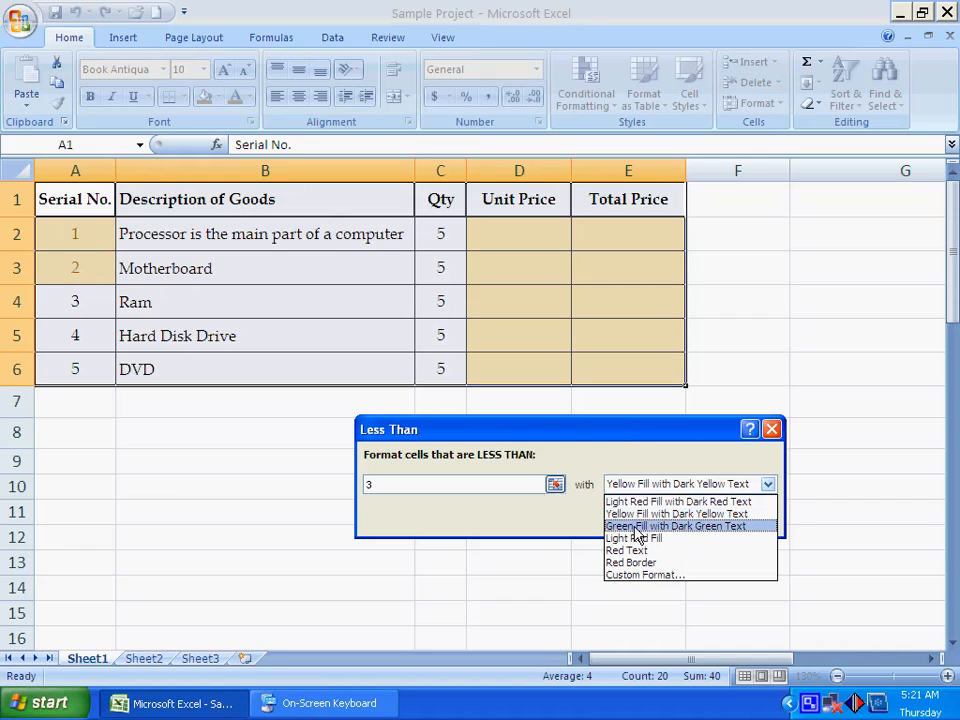
pyautogui.click(633, 538)
pyautogui.click(658, 484)
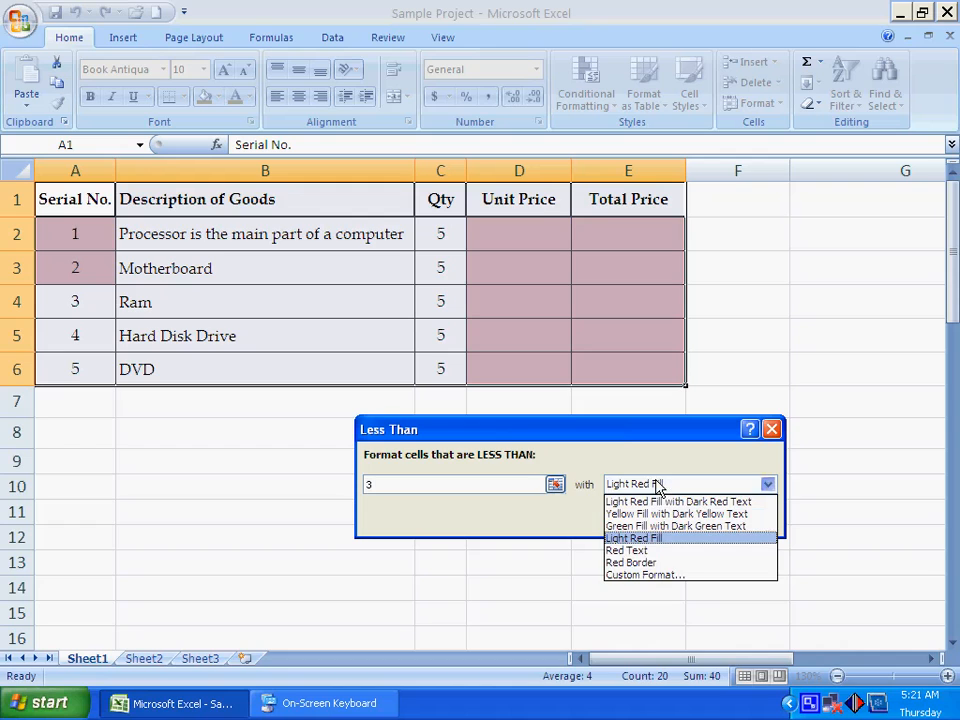
pyautogui.click(643, 562)
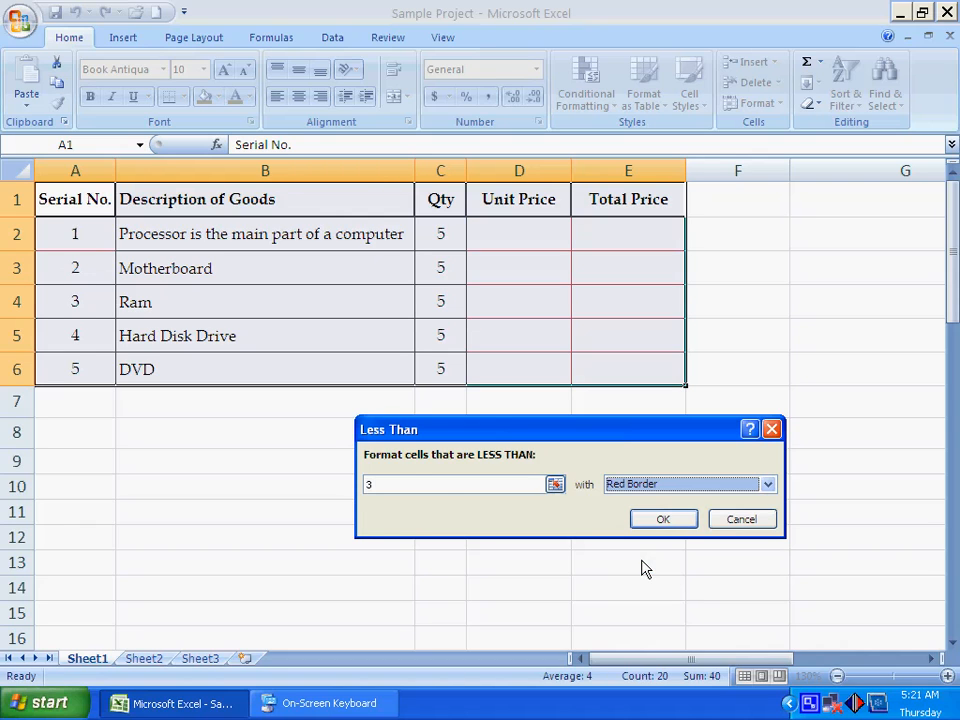
# - Preview the Less Than rule with a threshold of 5 and Light Red Fill with Dark Red Text, and cancel it
pyautogui.click(395, 485)
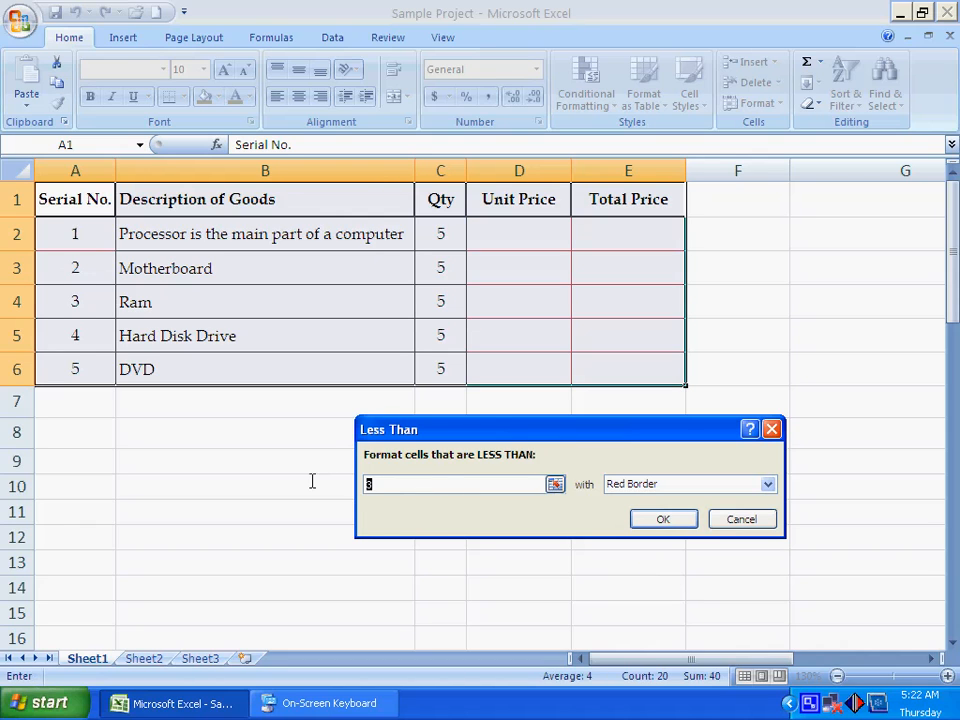
pyautogui.write('5')
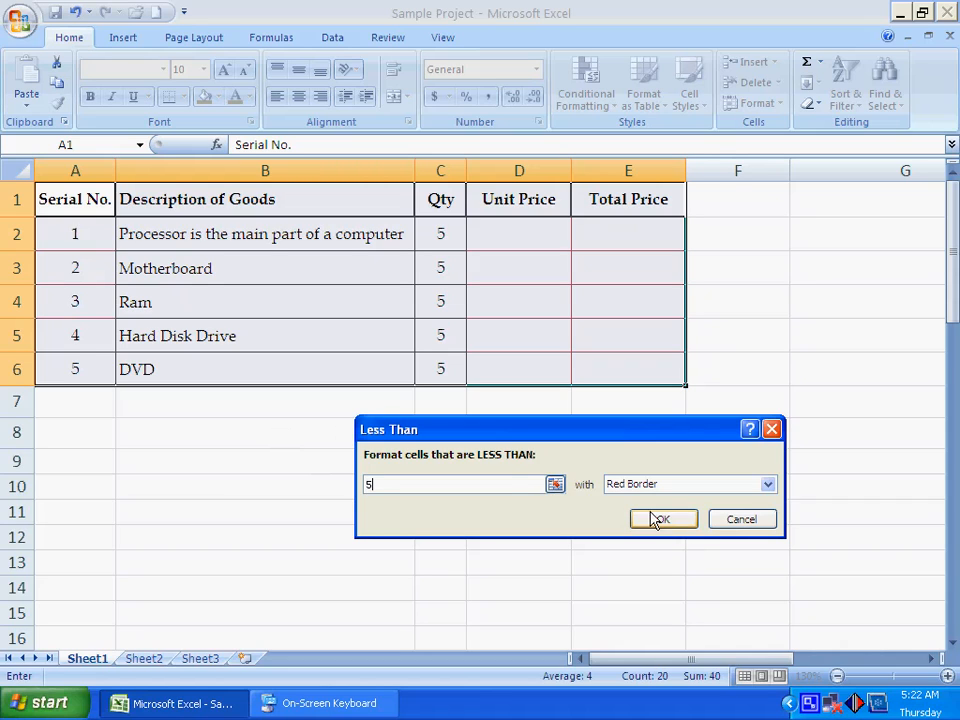
pyautogui.click(614, 486)
pyautogui.click(626, 501)
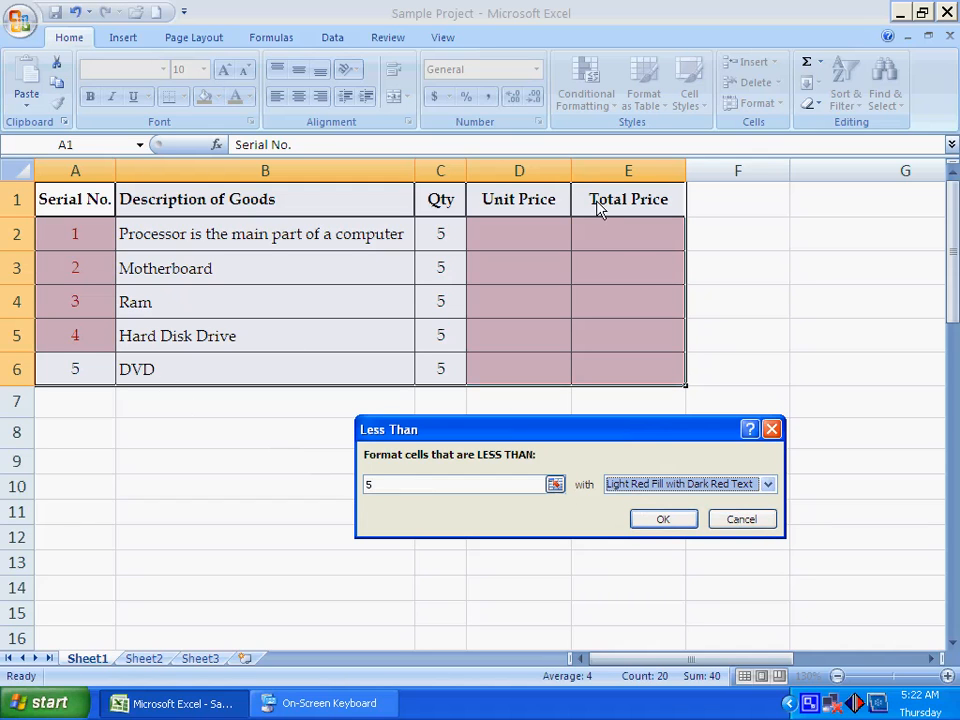
pyautogui.click(750, 516)
# - Preview a Between rule on the table with 2 as the first limit, trying 1 and 4 as the second
pyautogui.click(600, 88)
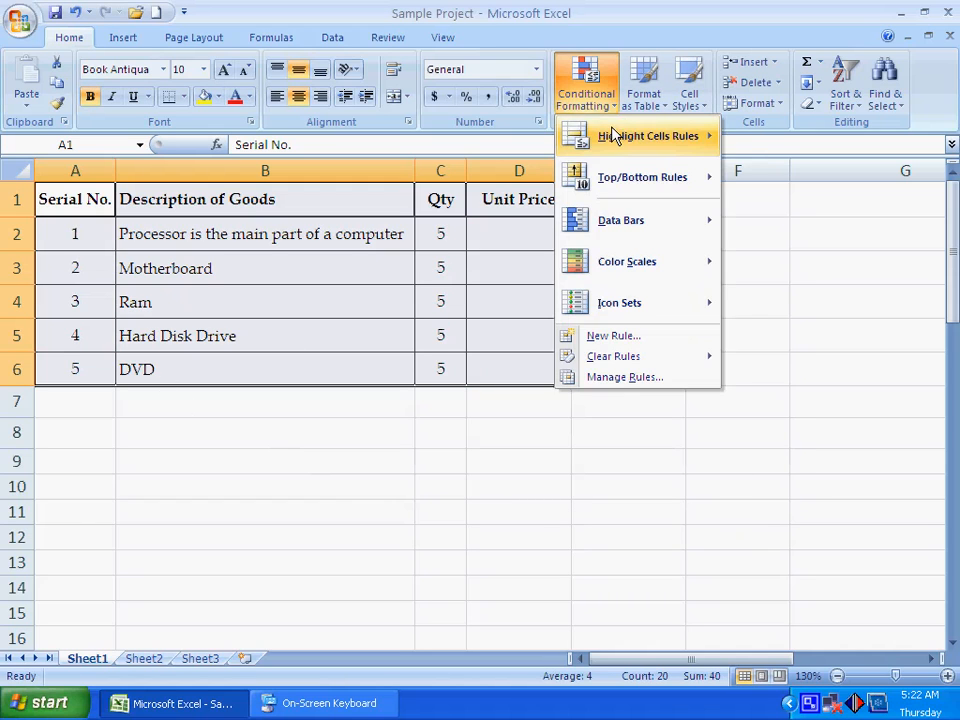
pyautogui.moveTo(625, 150)
pyautogui.click(800, 224)
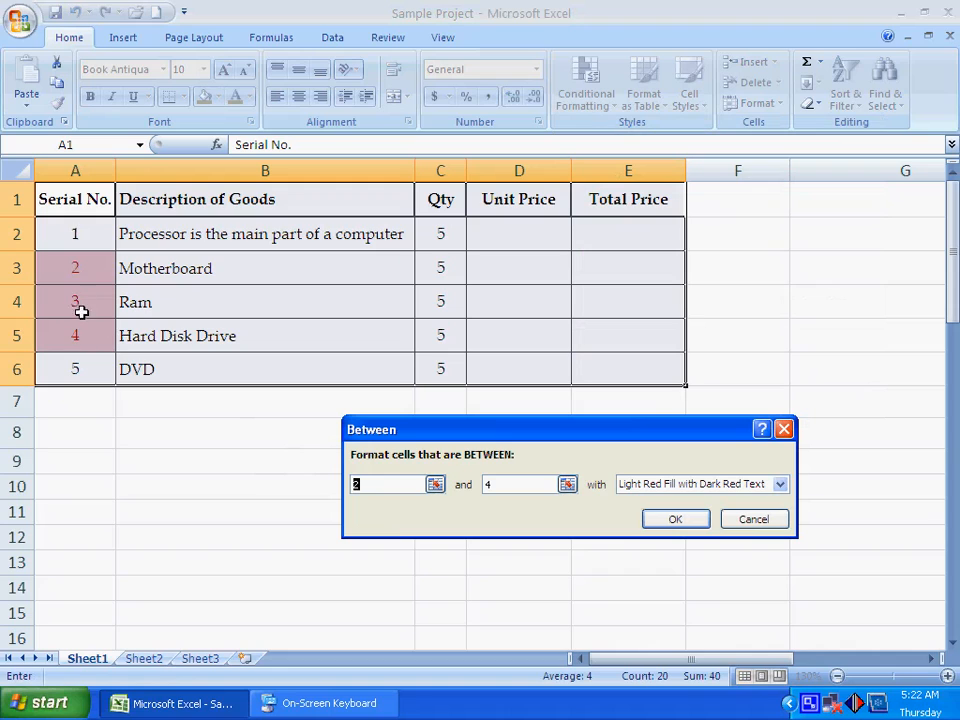
pyautogui.click(498, 482)
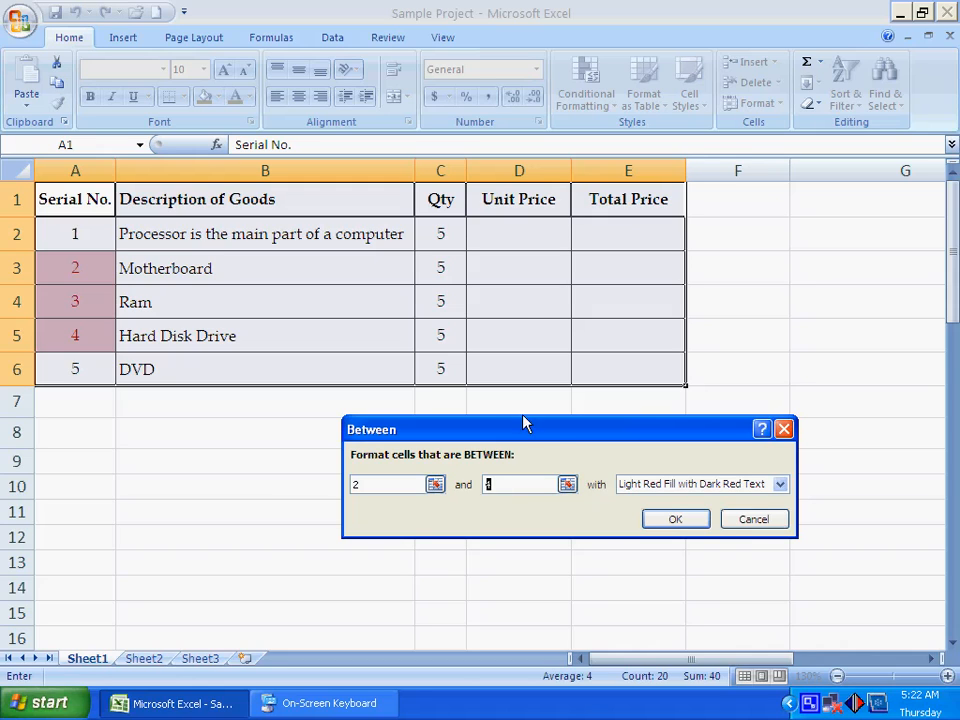
pyautogui.write('1')
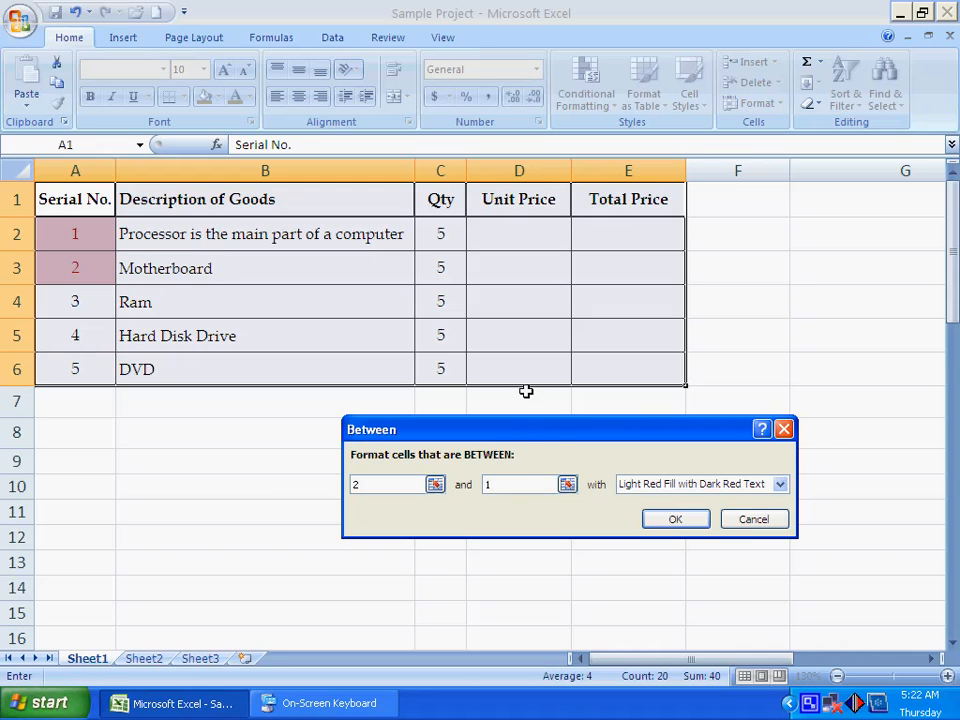
pyautogui.write('4')
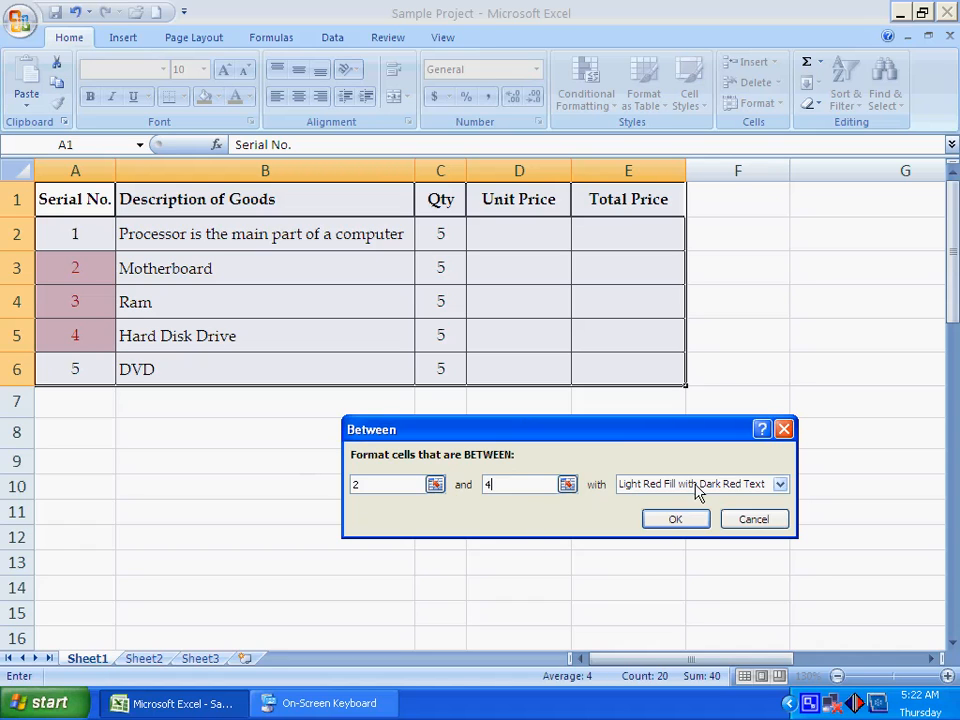
# - Preview the Between rule with the Yellow Fill with Dark Yellow Text and Red Text formats, and cancel it
pyautogui.click(645, 484)
pyautogui.click(640, 513)
pyautogui.click(685, 486)
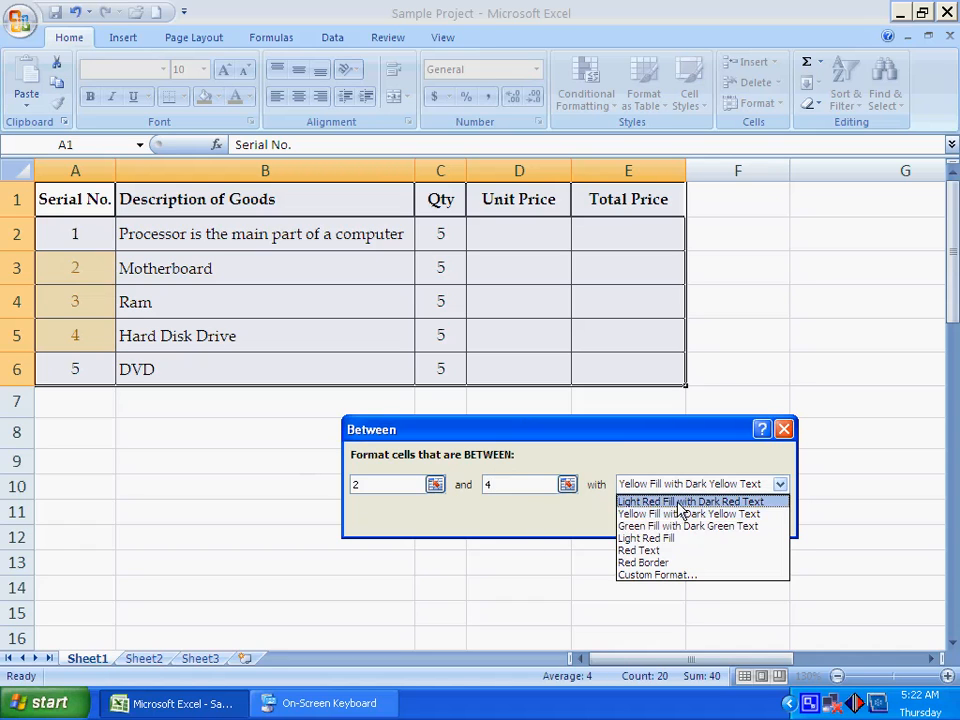
pyautogui.click(675, 551)
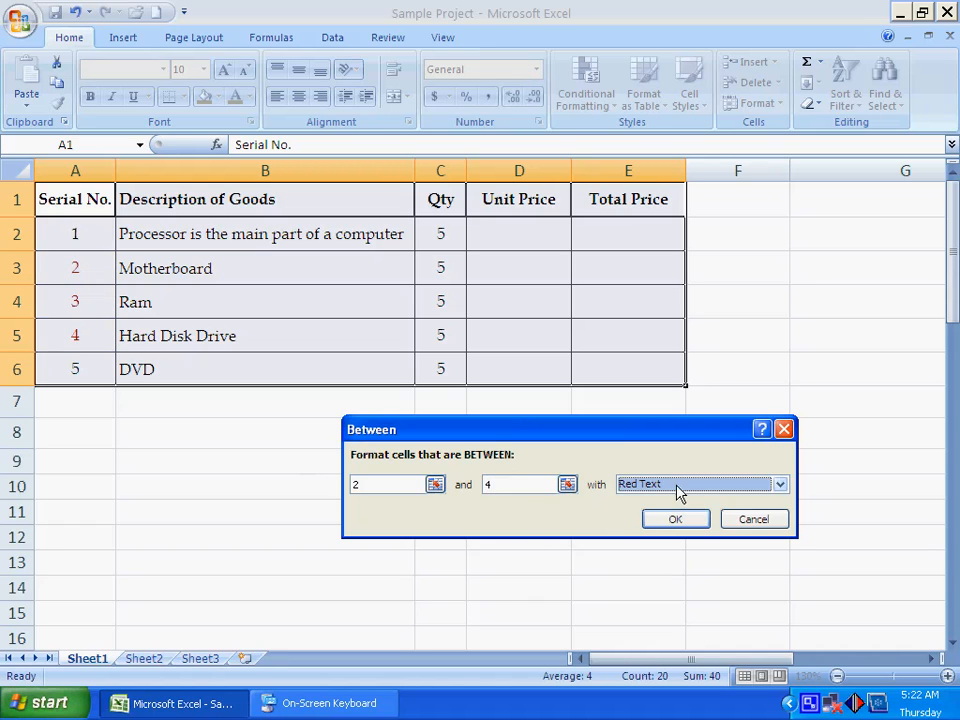
pyautogui.click(754, 519)
# - Preview an Equal To rule on the table with the value 5, and cancel it
pyautogui.click(590, 102)
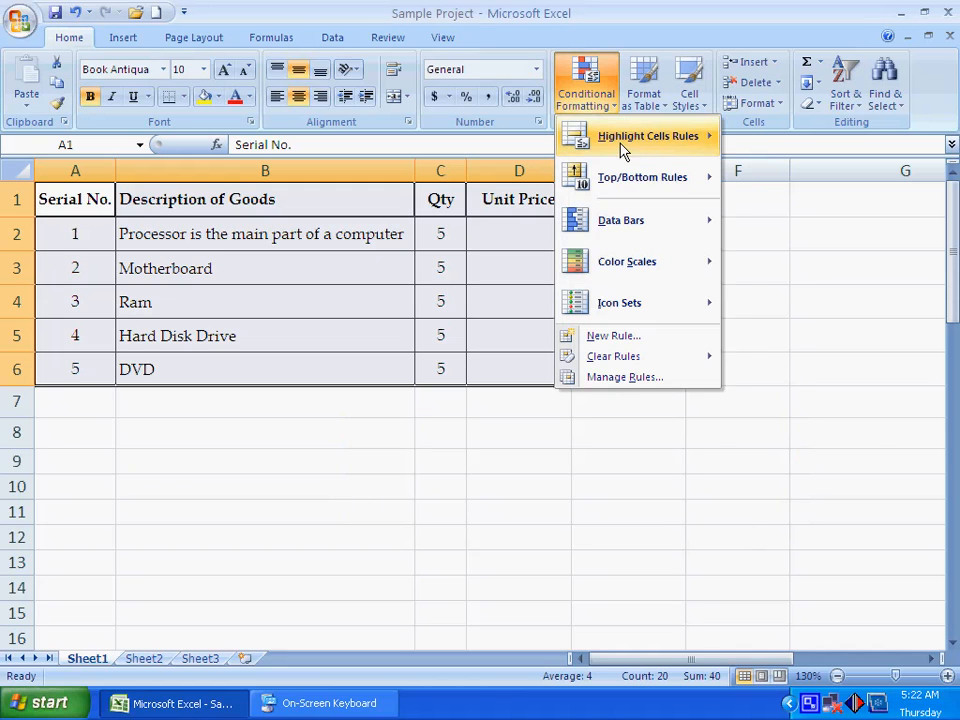
pyautogui.moveTo(610, 136)
pyautogui.click(789, 262)
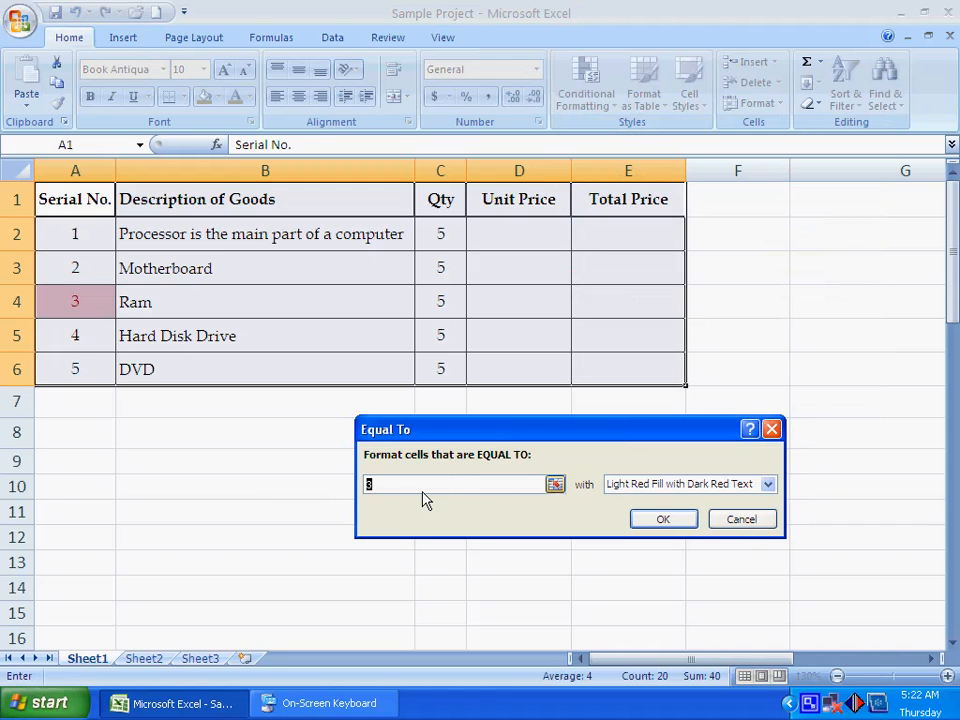
pyautogui.write('5')
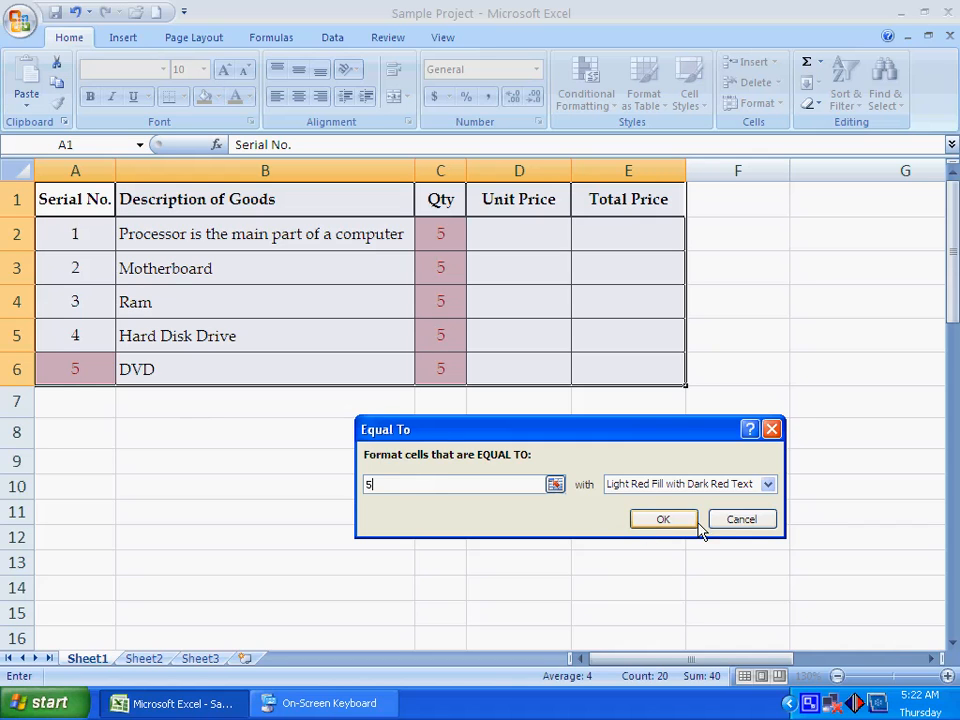
pyautogui.click(726, 526)
# - Preview a Text That Contains rule for "Serial No." with the yellow fill and green fill formats, and cancel it
pyautogui.click(606, 105)
pyautogui.moveTo(636, 150)
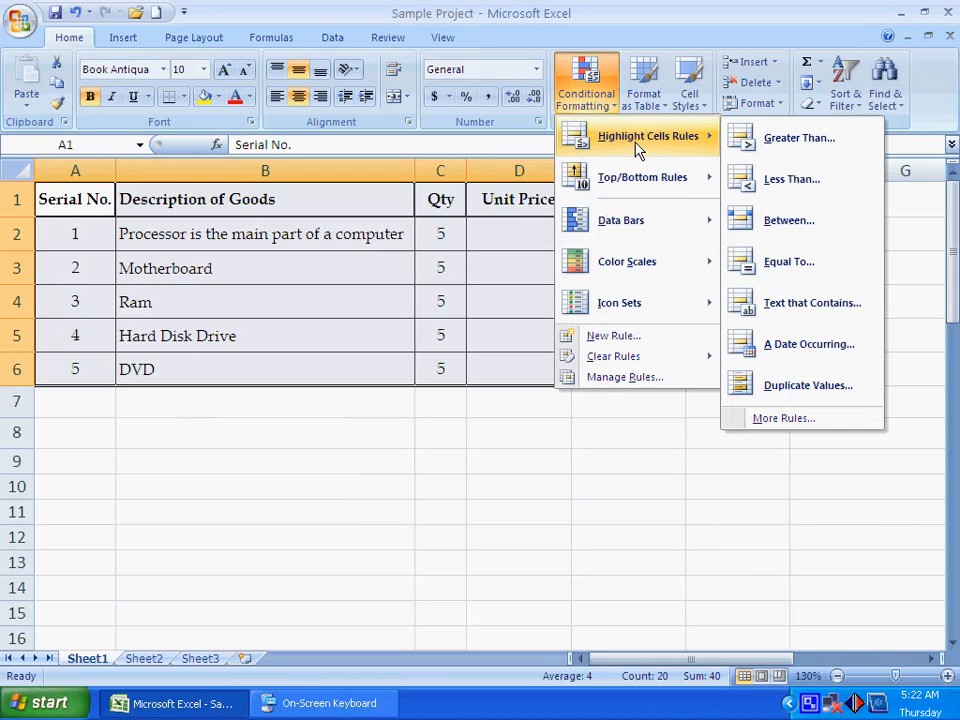
pyautogui.click(812, 303)
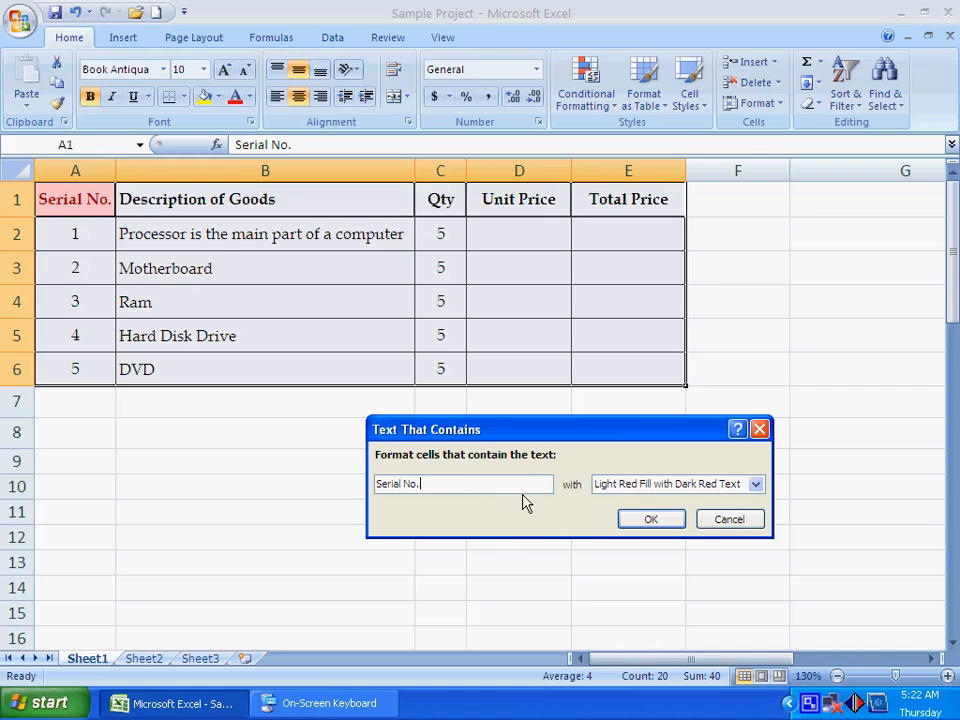
pyautogui.click(621, 484)
pyautogui.click(610, 514)
pyautogui.click(630, 486)
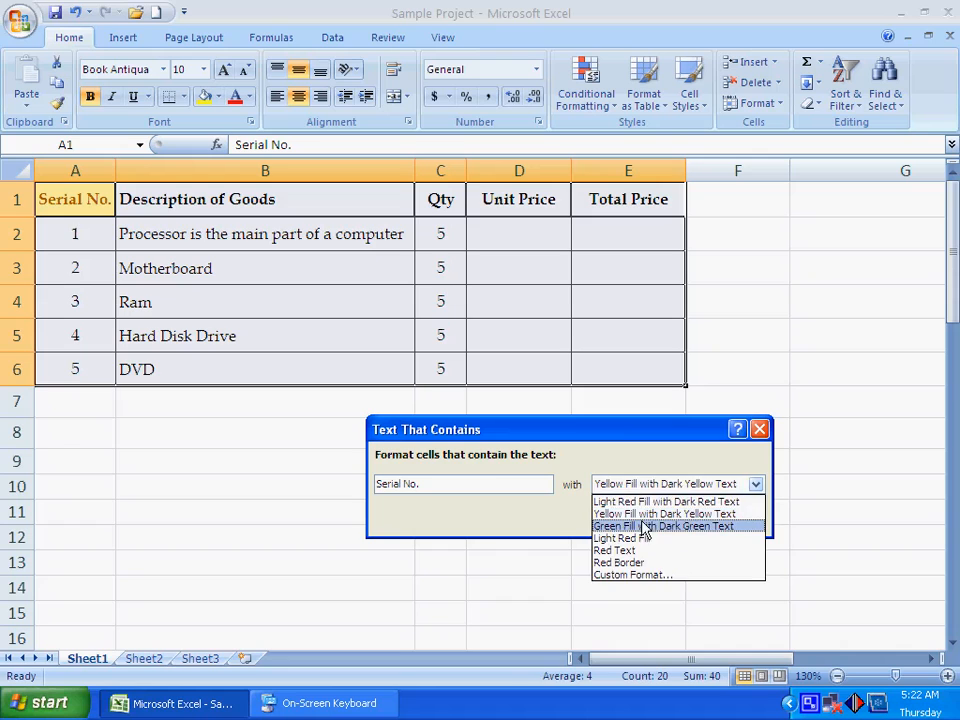
pyautogui.click(640, 526)
pyautogui.click(728, 520)
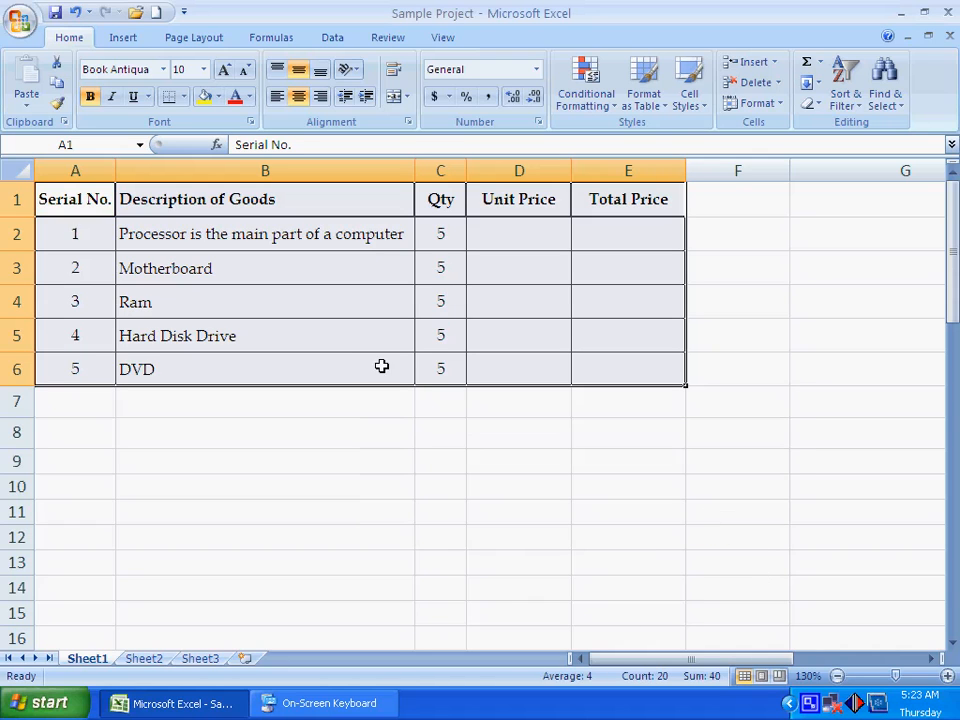
# - Try the A Date Occurring rule with the Today, In the last 7 days and Last month periods, and cancel it
pyautogui.click(585, 88)
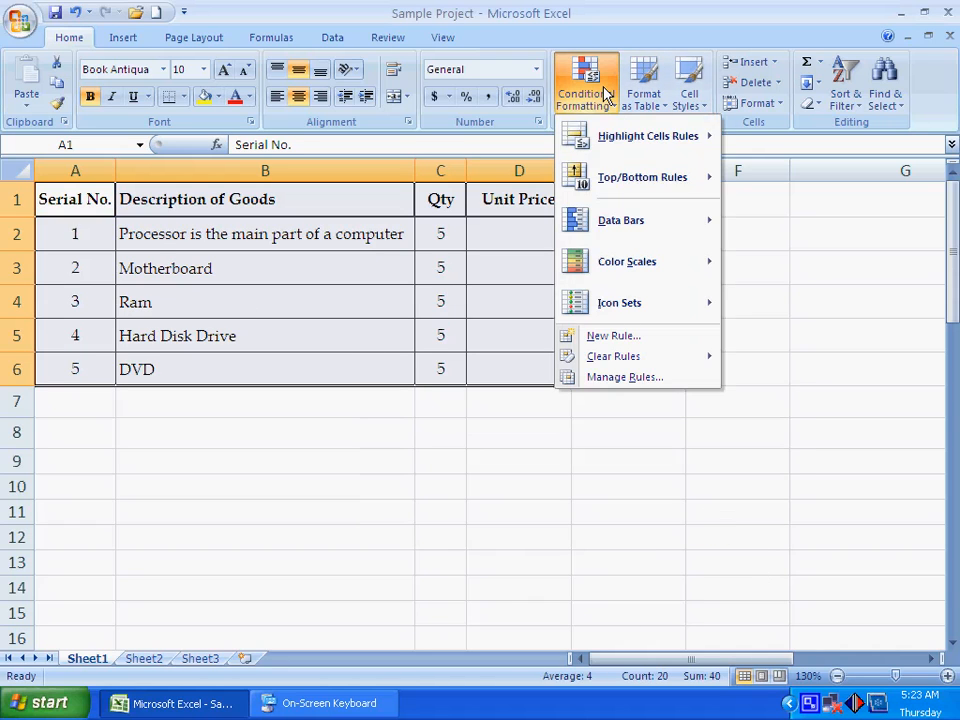
pyautogui.moveTo(645, 136)
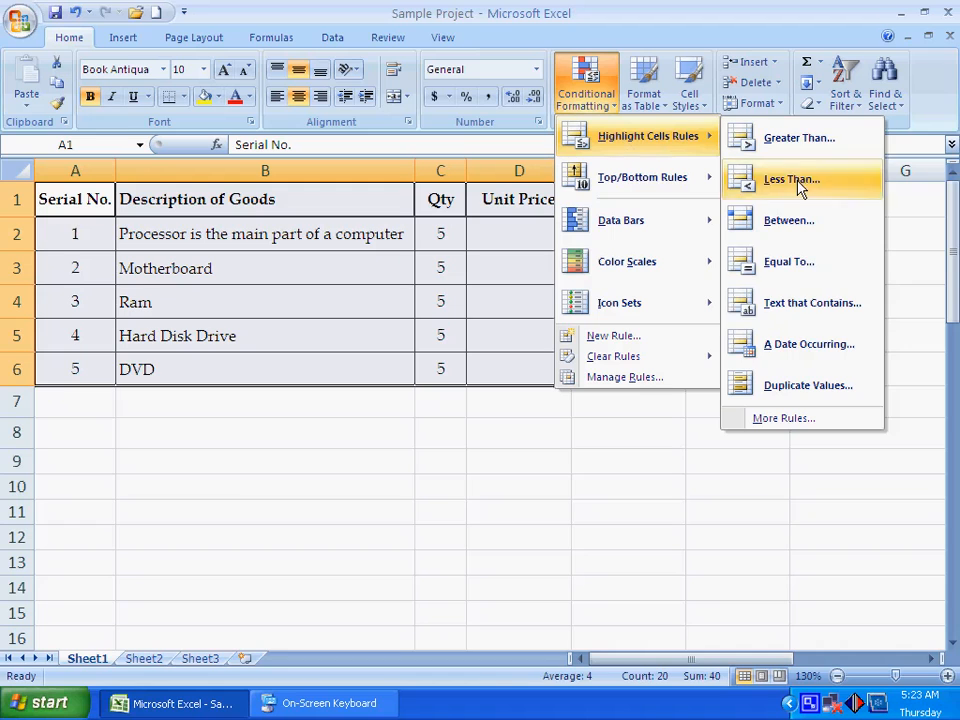
pyautogui.click(810, 350)
pyautogui.click(507, 484)
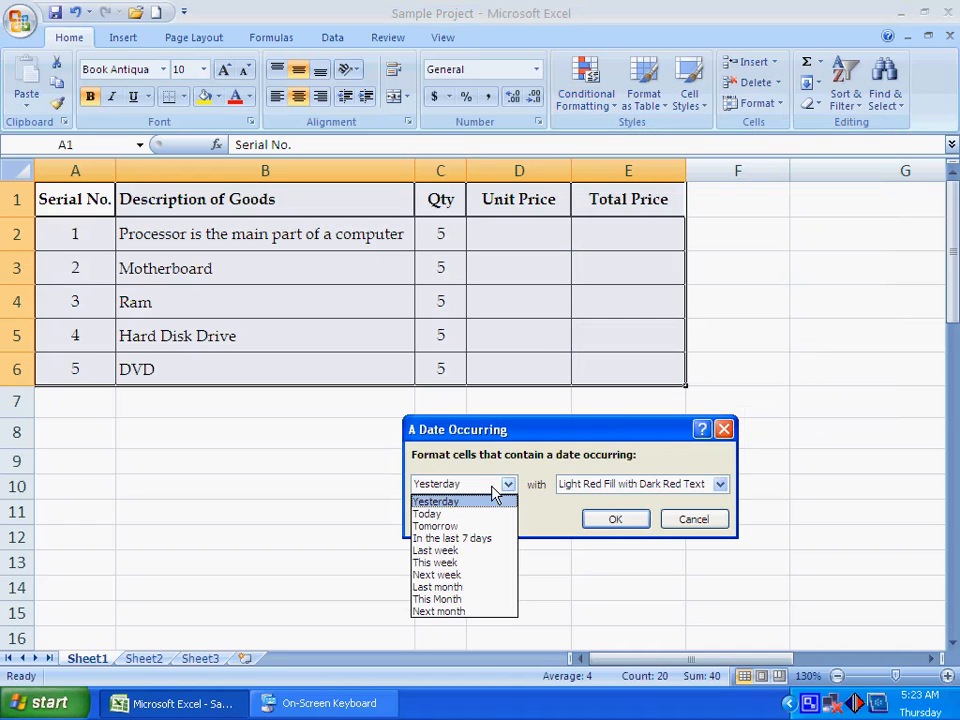
pyautogui.click(463, 512)
pyautogui.click(463, 490)
pyautogui.click(440, 538)
pyautogui.click(462, 484)
pyautogui.click(445, 587)
pyautogui.click(693, 519)
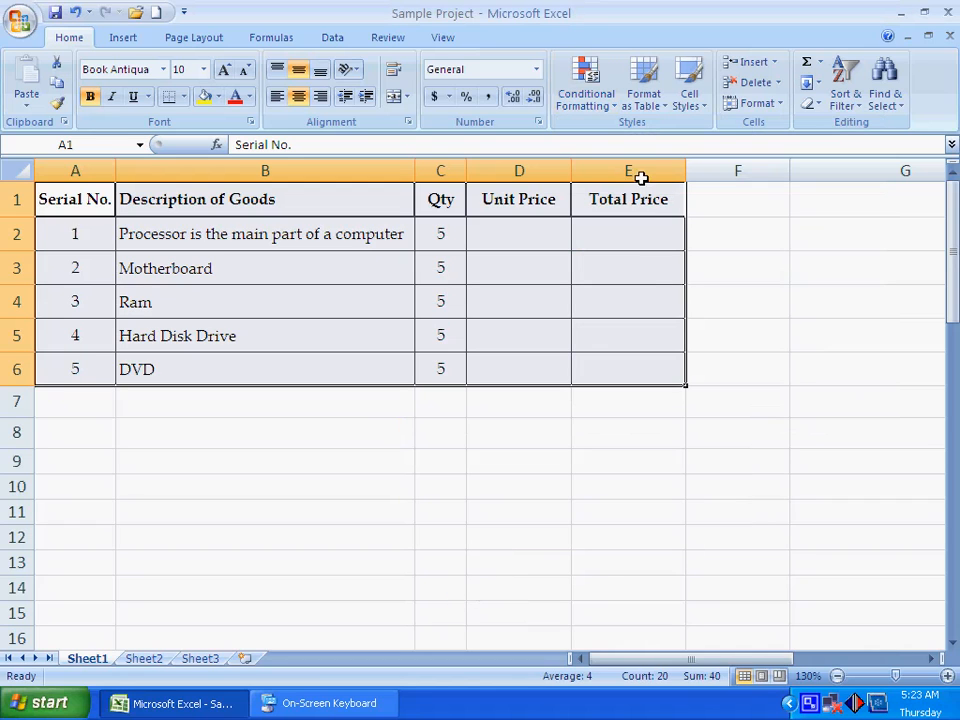
# - Preview the Duplicate Values rule on the table, switching between Unique and Duplicate with Light Red Fill with Dark Red Text, and cancel it
pyautogui.click(586, 95)
pyautogui.moveTo(606, 146)
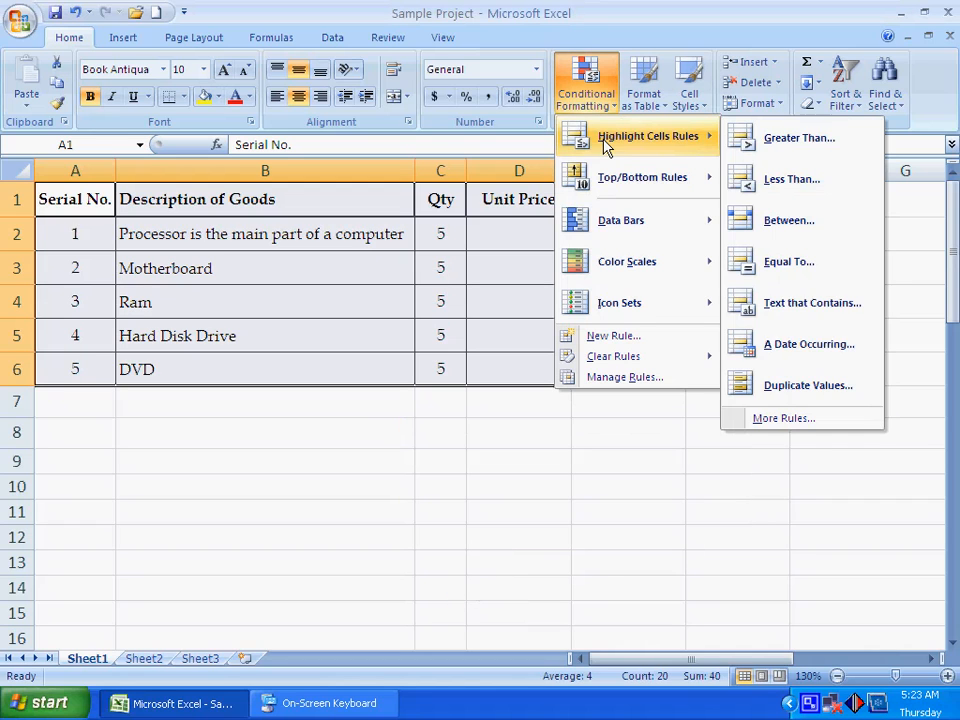
pyautogui.click(800, 396)
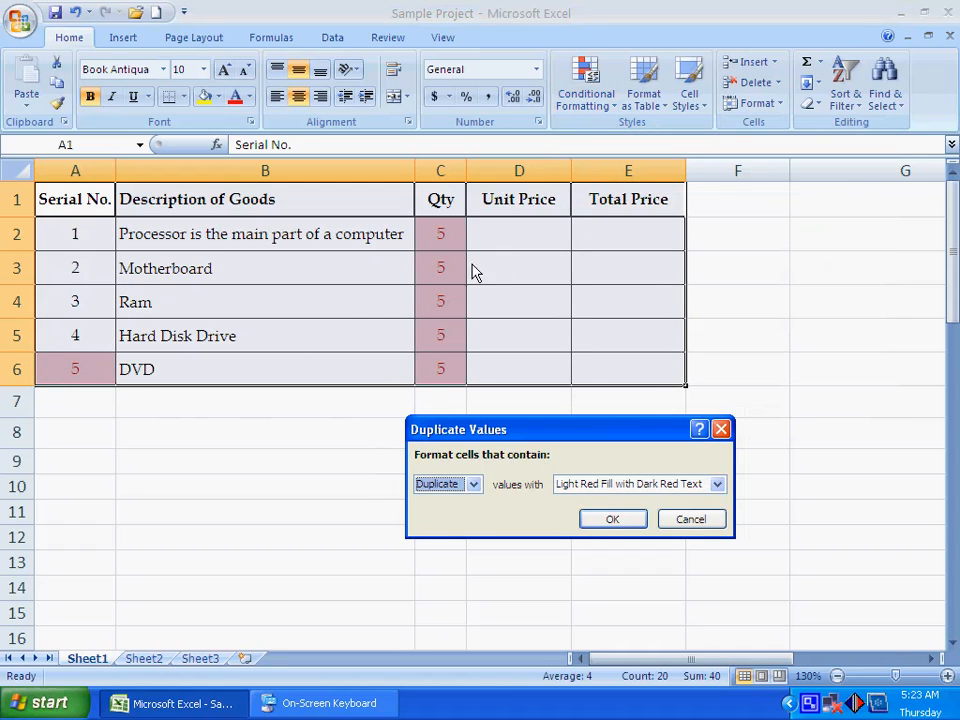
pyautogui.click(473, 484)
pyautogui.click(448, 519)
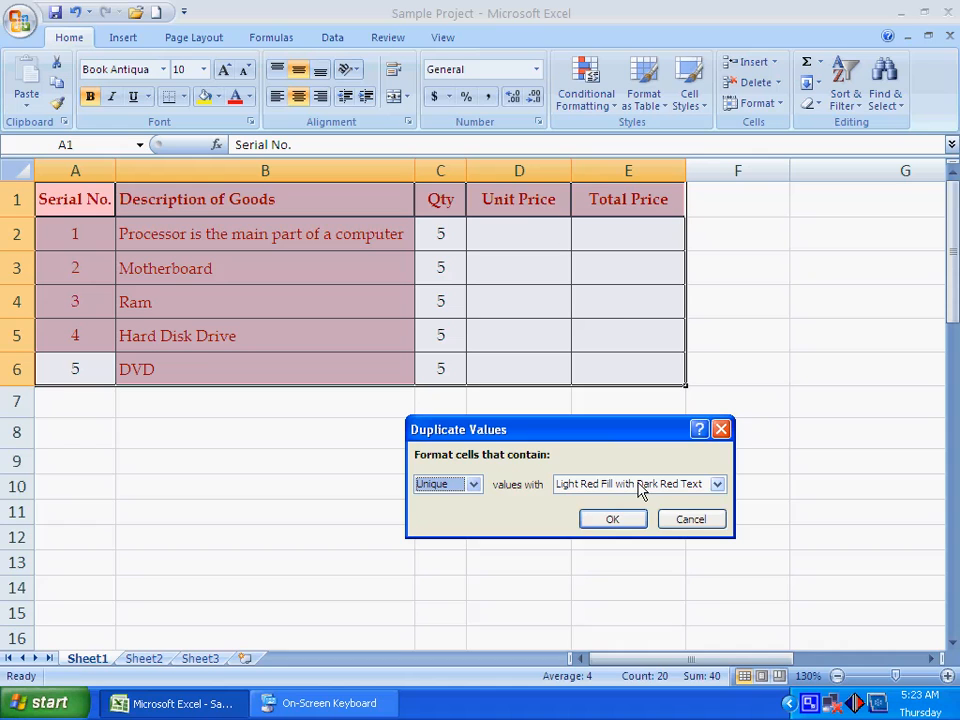
pyautogui.click(701, 488)
pyautogui.click(703, 498)
pyautogui.click(473, 484)
pyautogui.click(448, 502)
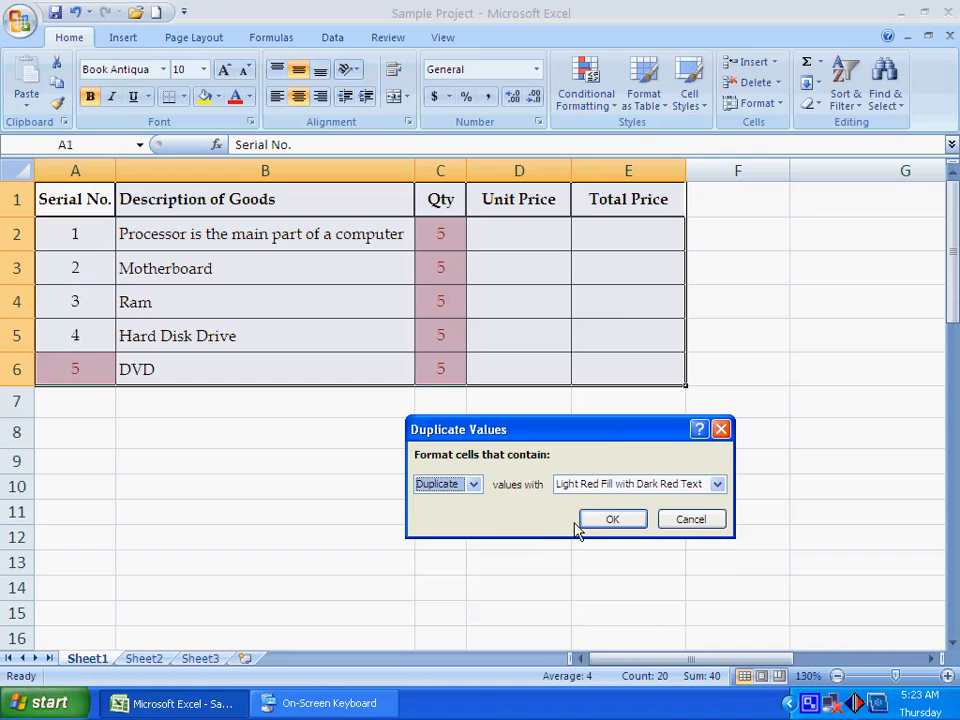
pyautogui.click(695, 519)
# - View the additional highlight rule types available for a new formatting rule, and close them without creating one
pyautogui.click(598, 90)
pyautogui.moveTo(622, 142)
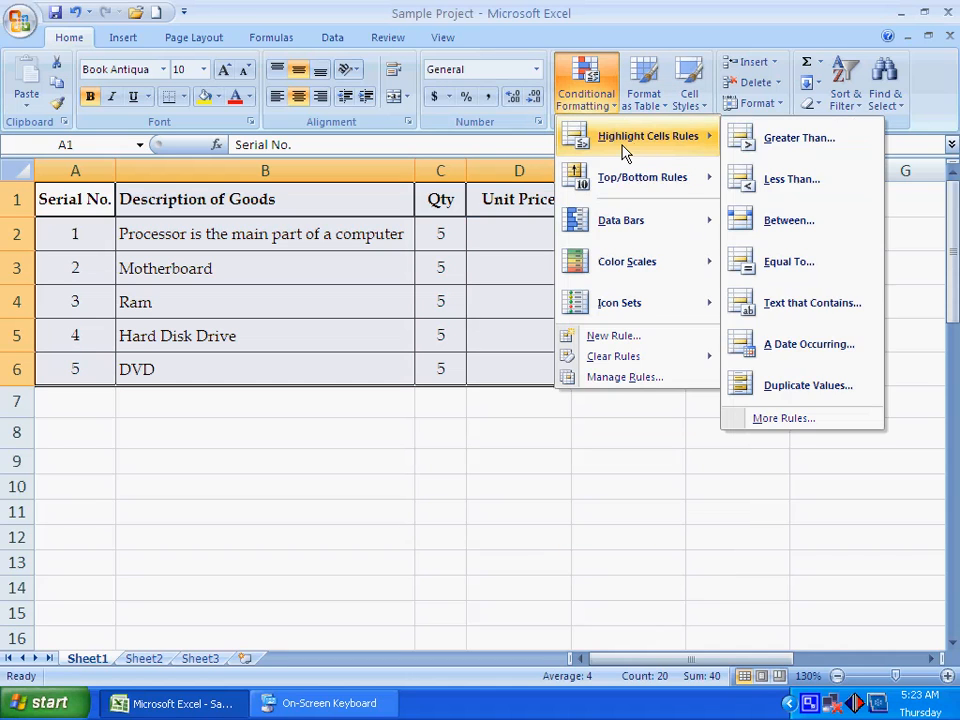
pyautogui.click(784, 420)
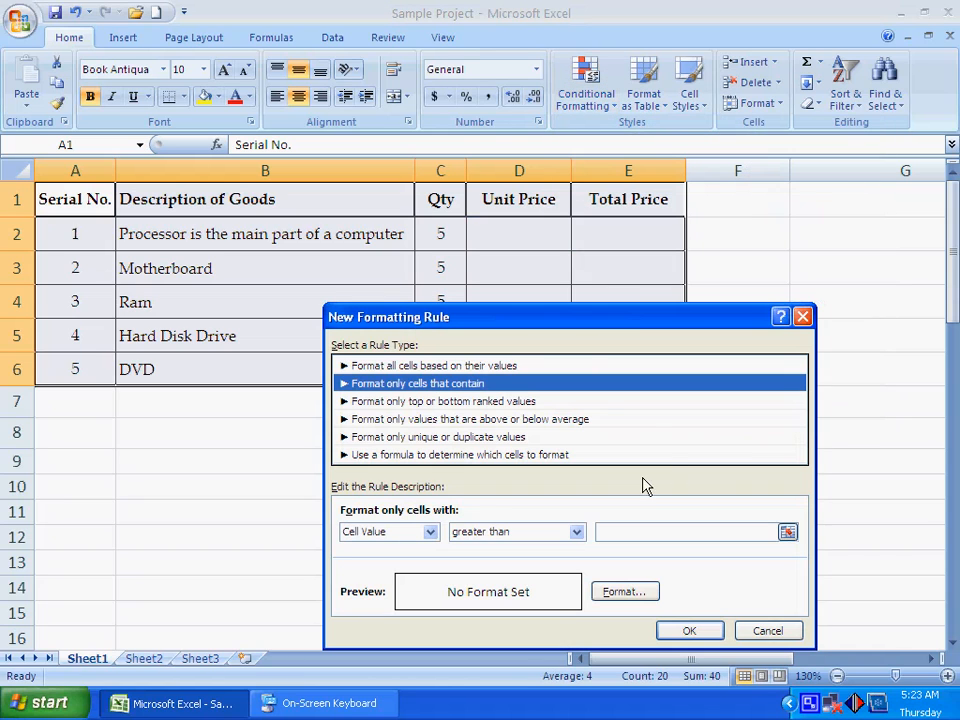
pyautogui.click(768, 630)
# - Preview the Top 10 Items rule on the table with Light Red Fill with Dark Red Text, and cancel it
pyautogui.click(586, 86)
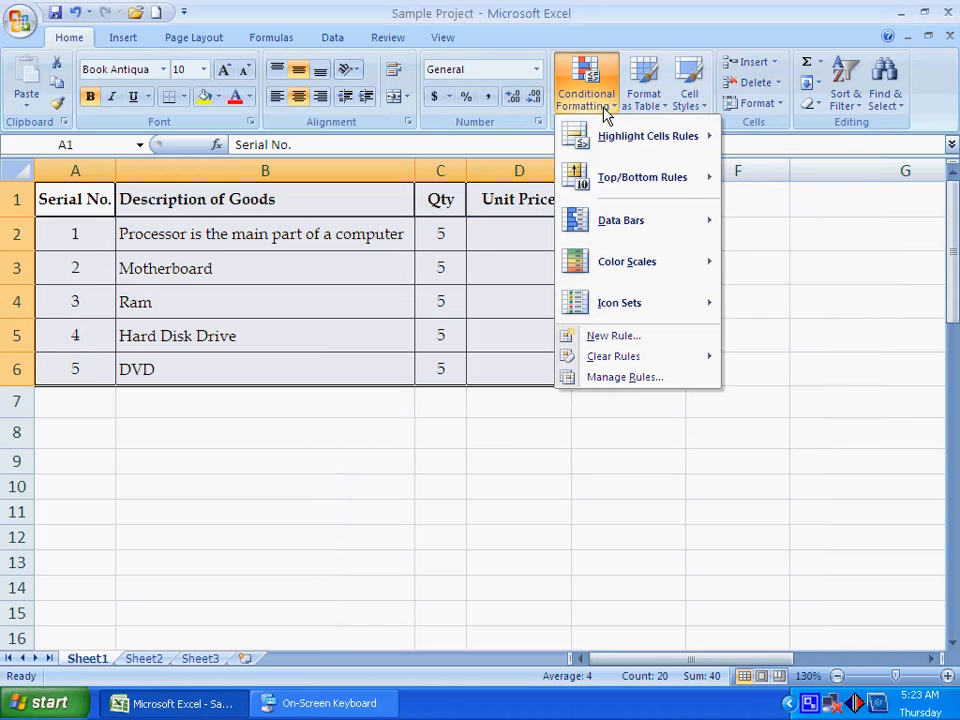
pyautogui.moveTo(668, 189)
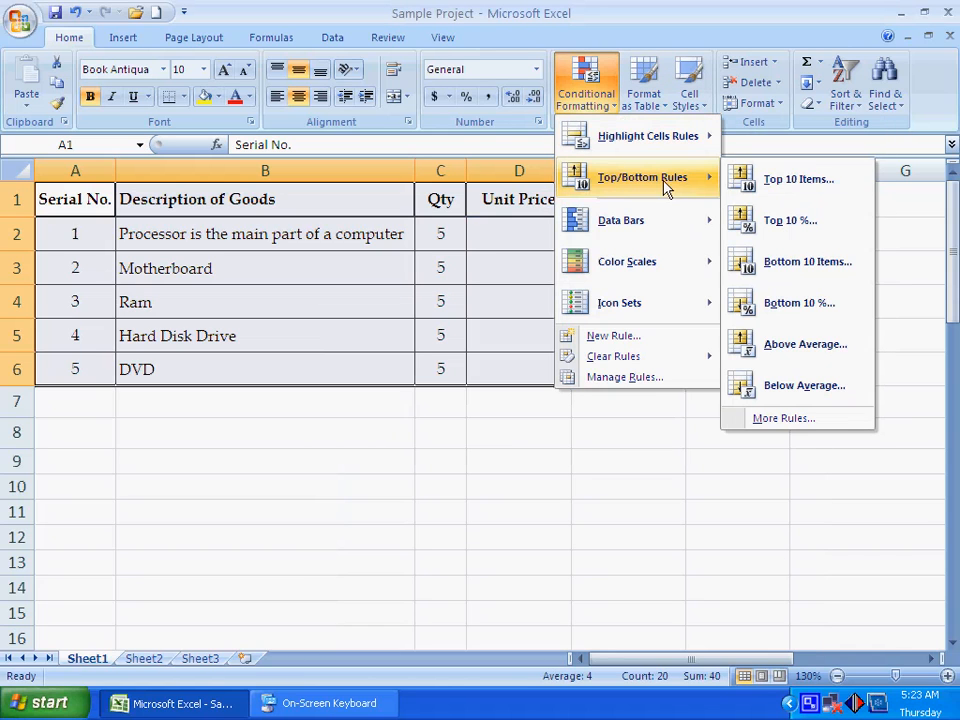
pyautogui.click(800, 180)
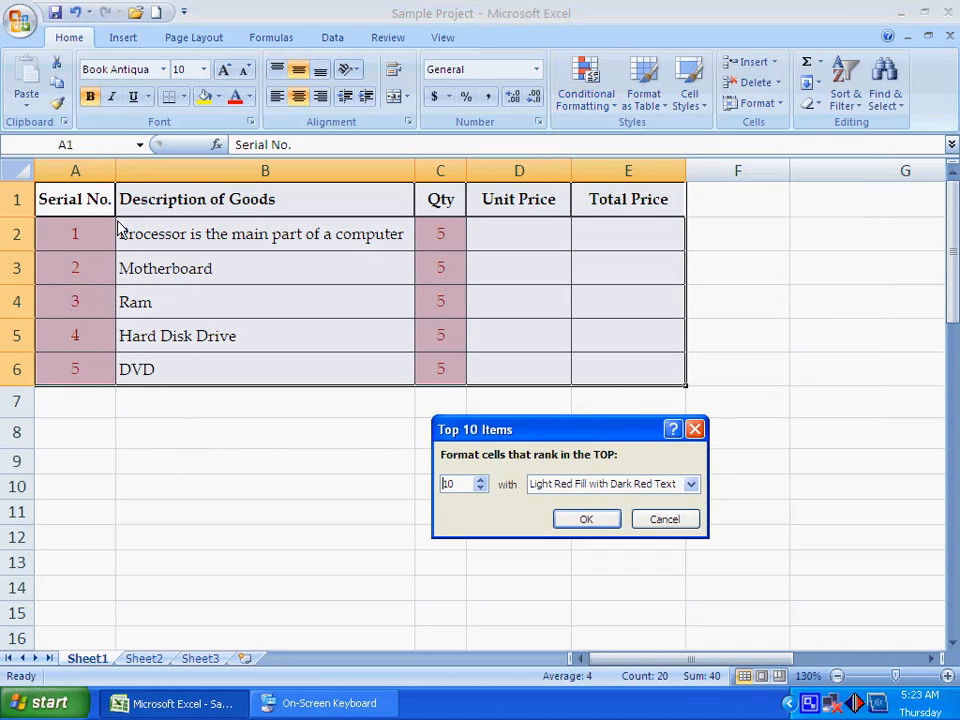
pyautogui.click(668, 522)
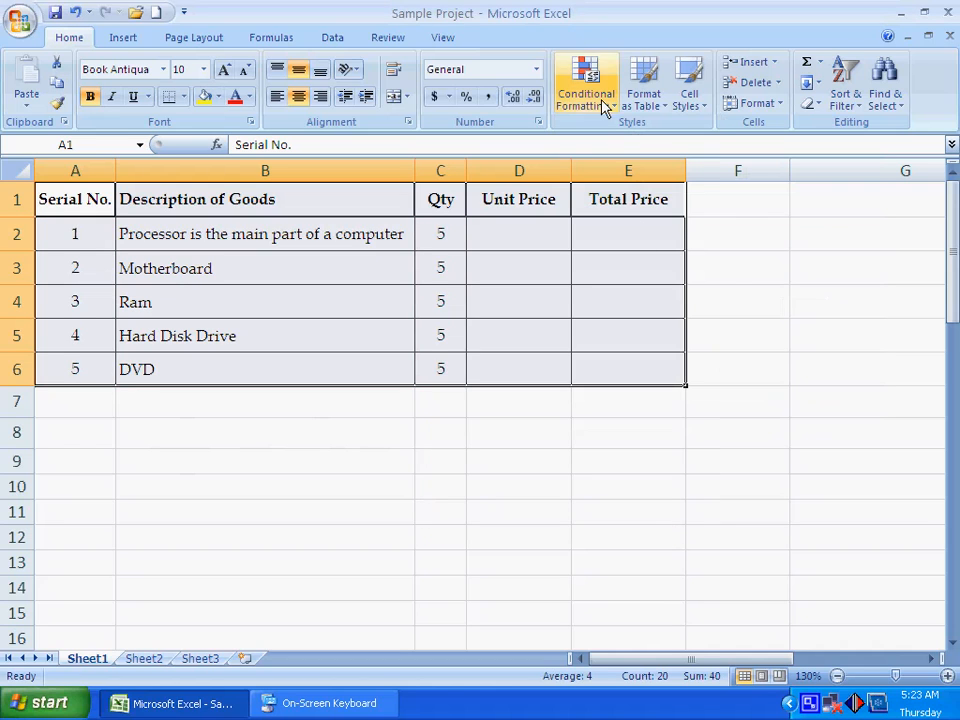
# - Preview the Top 10% rule on the table, raise its percentage by one increment, and cancel it
pyautogui.click(590, 95)
pyautogui.moveTo(624, 185)
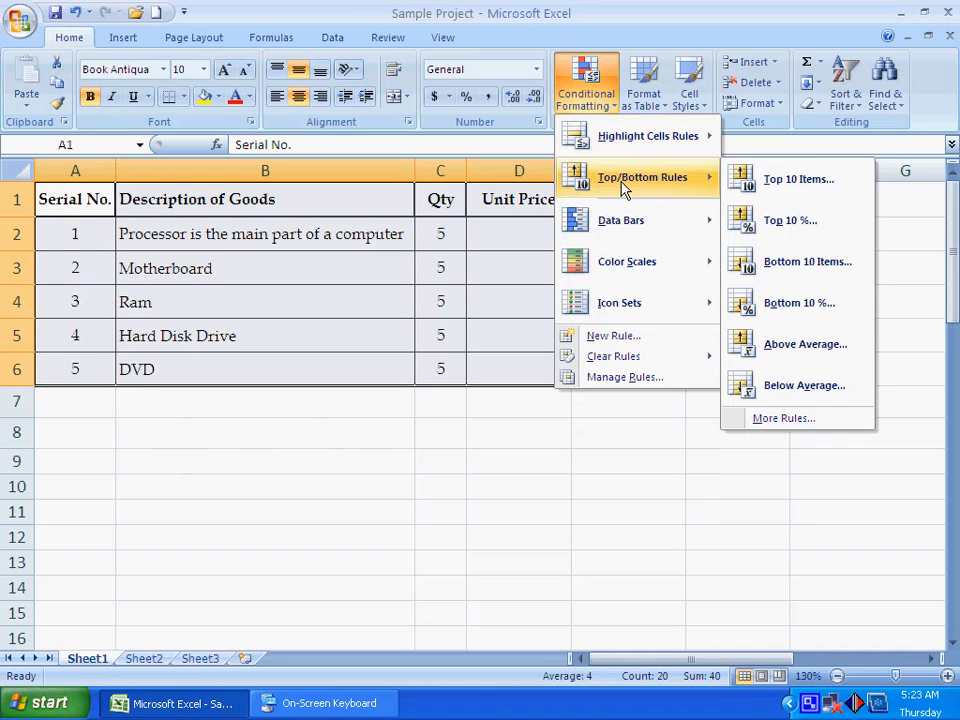
pyautogui.click(810, 232)
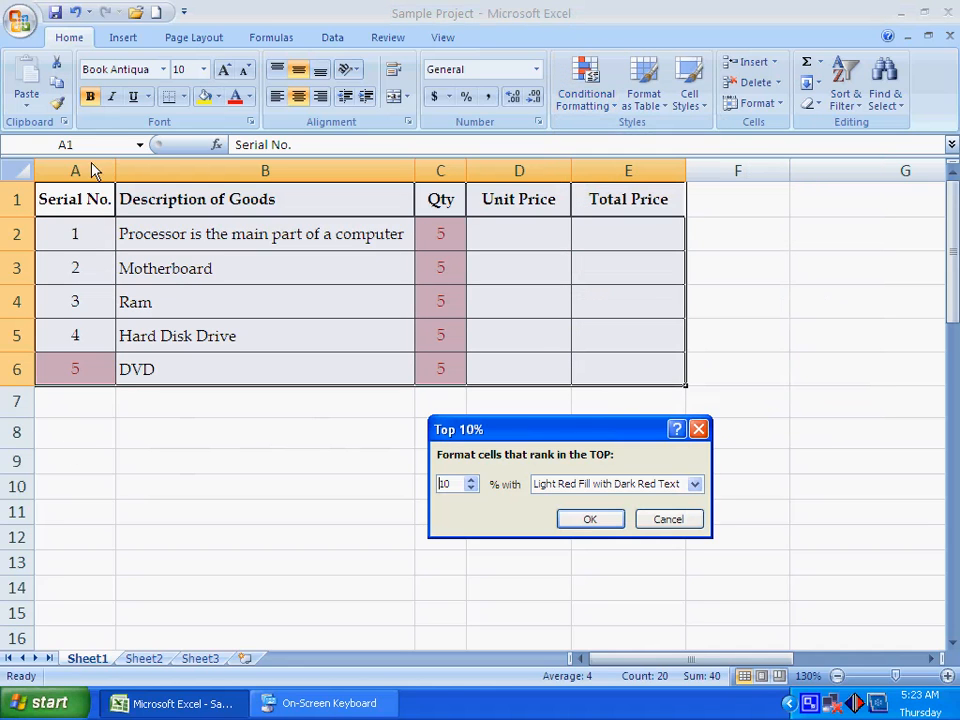
pyautogui.click(471, 480)
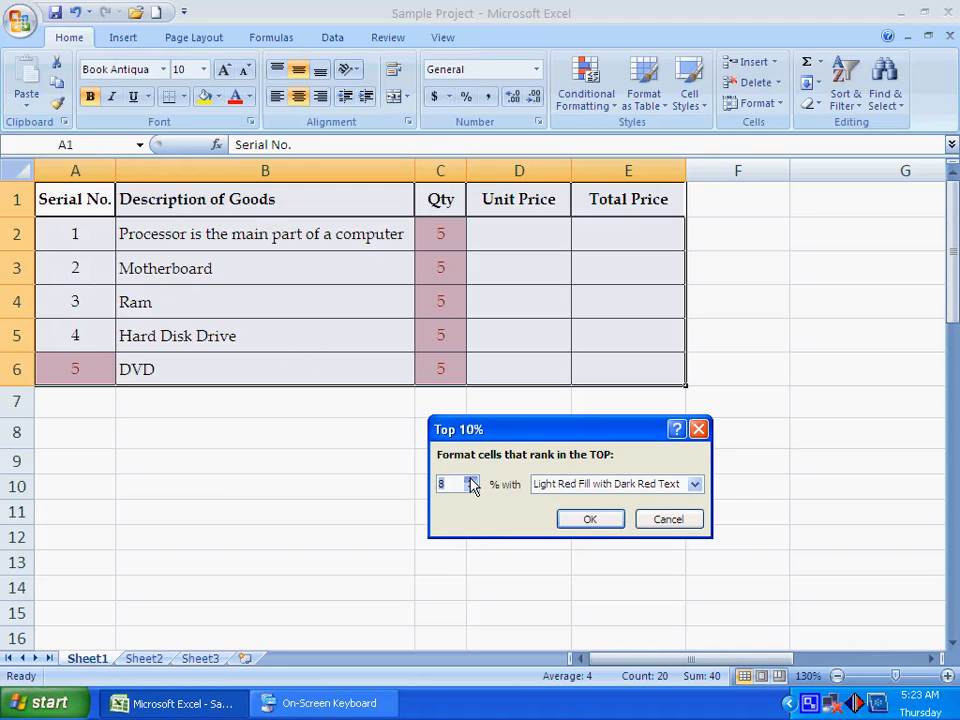
pyautogui.click(666, 520)
# - Preview the Above Average rule on the selected table, and cancel it
pyautogui.click(586, 92)
pyautogui.moveTo(624, 185)
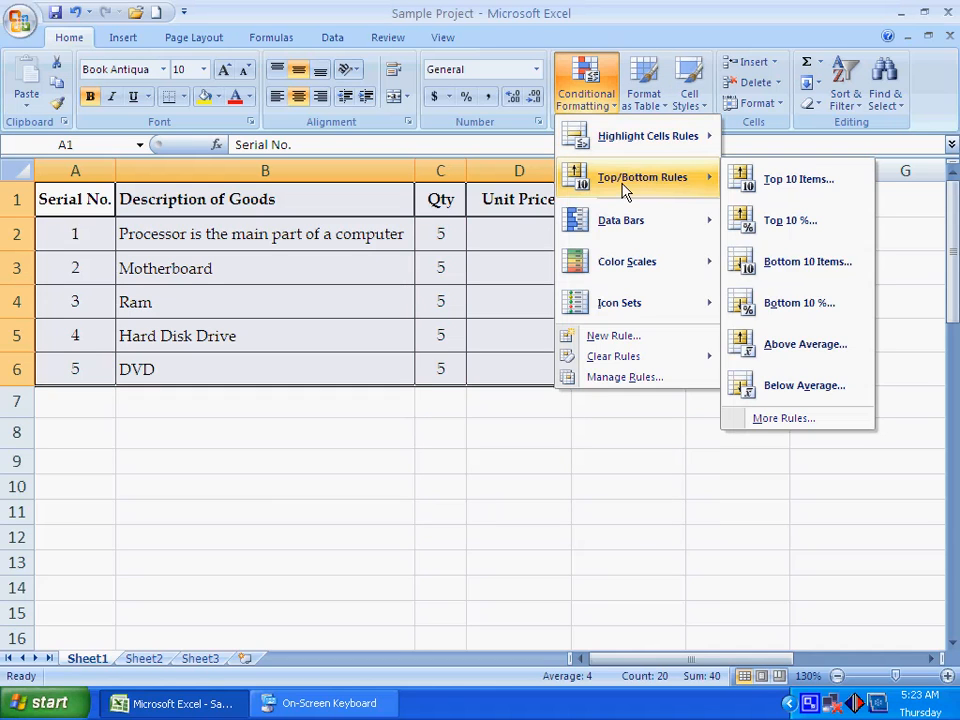
pyautogui.click(806, 354)
pyautogui.click(686, 518)
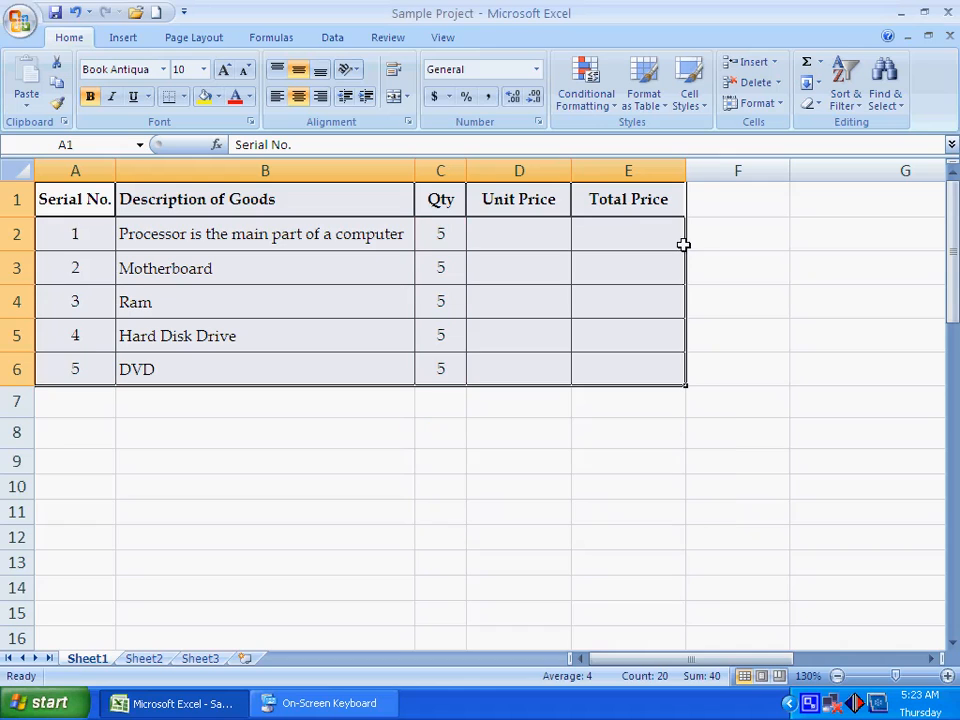
# - Apply the Blue Data Bar format to the table, and deselect the table
pyautogui.click(591, 113)
pyautogui.moveTo(636, 226)
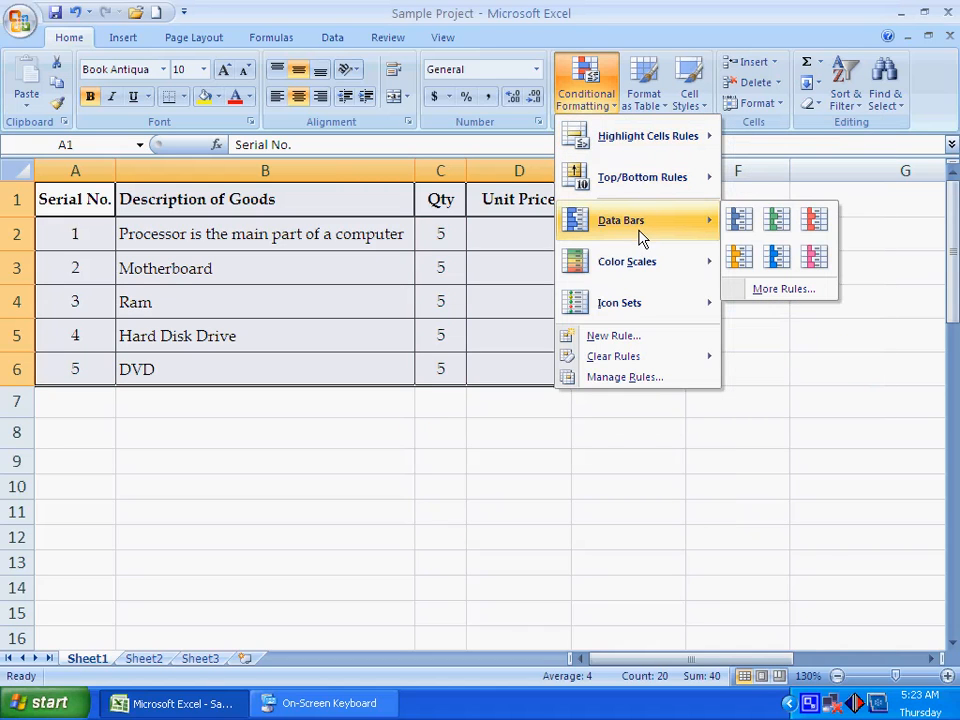
pyautogui.click(740, 222)
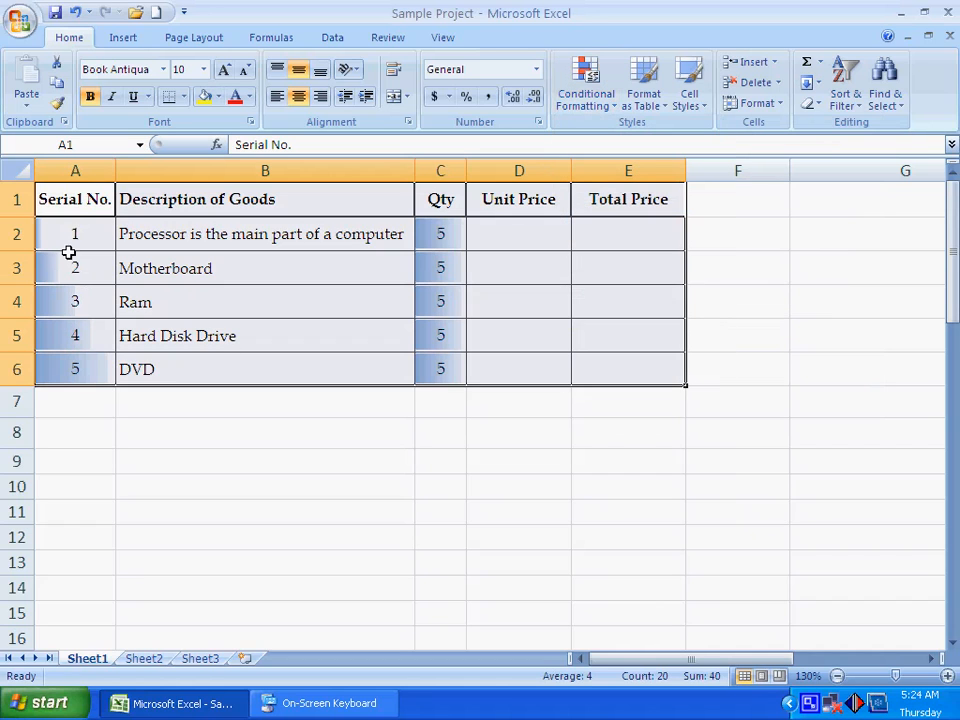
pyautogui.click(497, 440)
# - Start a new data bar formatting rule for the whole table and set its bar color to orange
pyautogui.moveTo(112, 201); pyautogui.dragTo(610, 383)
pyautogui.click(586, 88)
pyautogui.moveTo(628, 225)
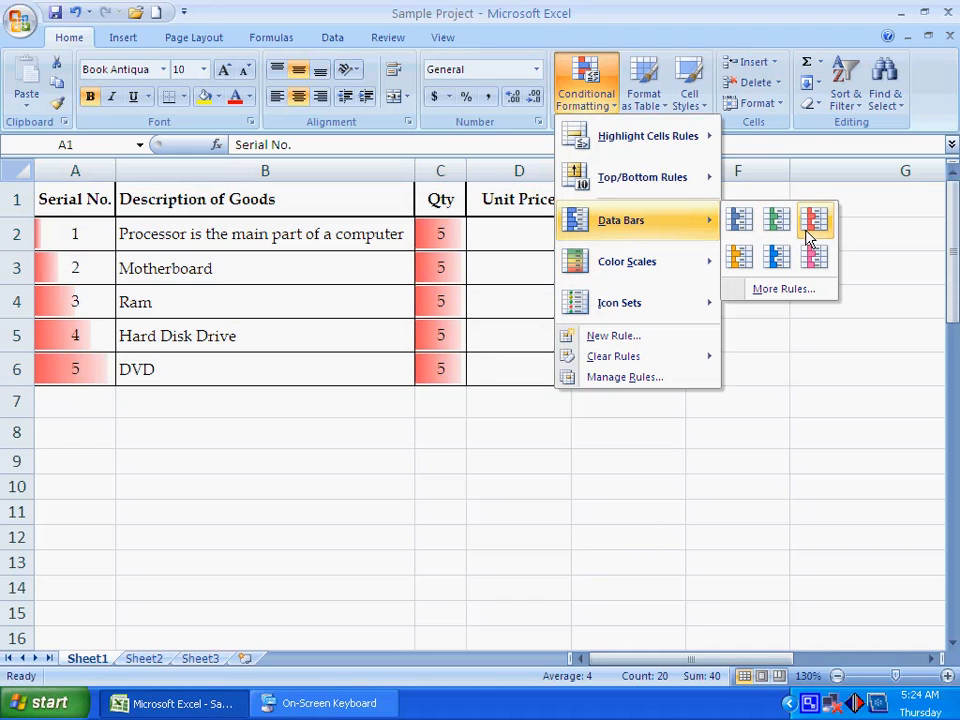
pyautogui.click(774, 290)
pyautogui.moveTo(592, 306); pyautogui.dragTo(529, 227)
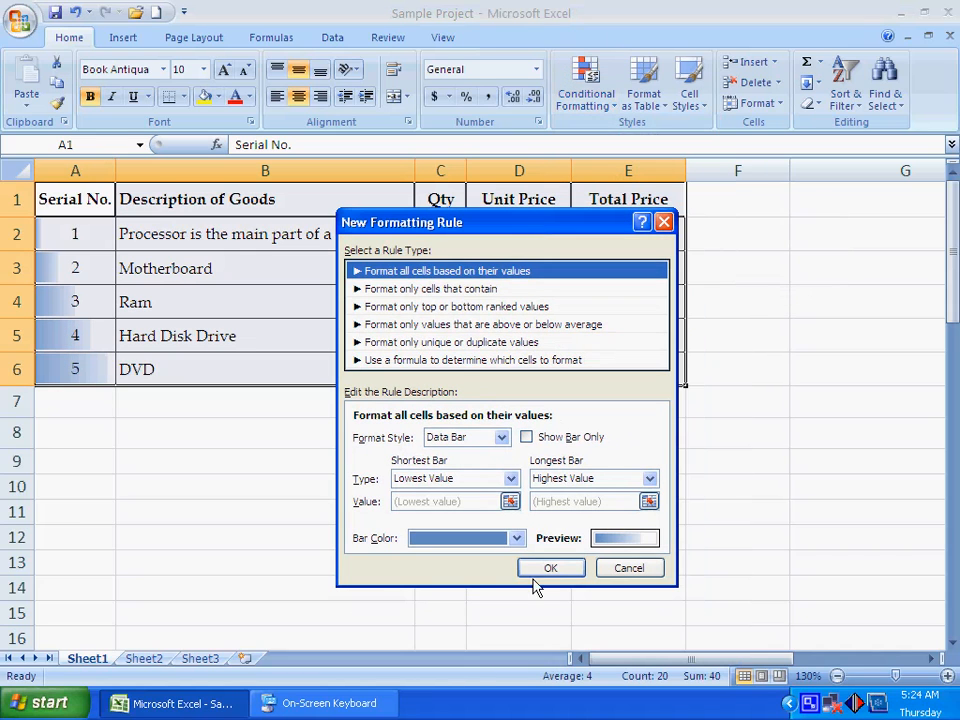
pyautogui.click(485, 540)
pyautogui.click(450, 459)
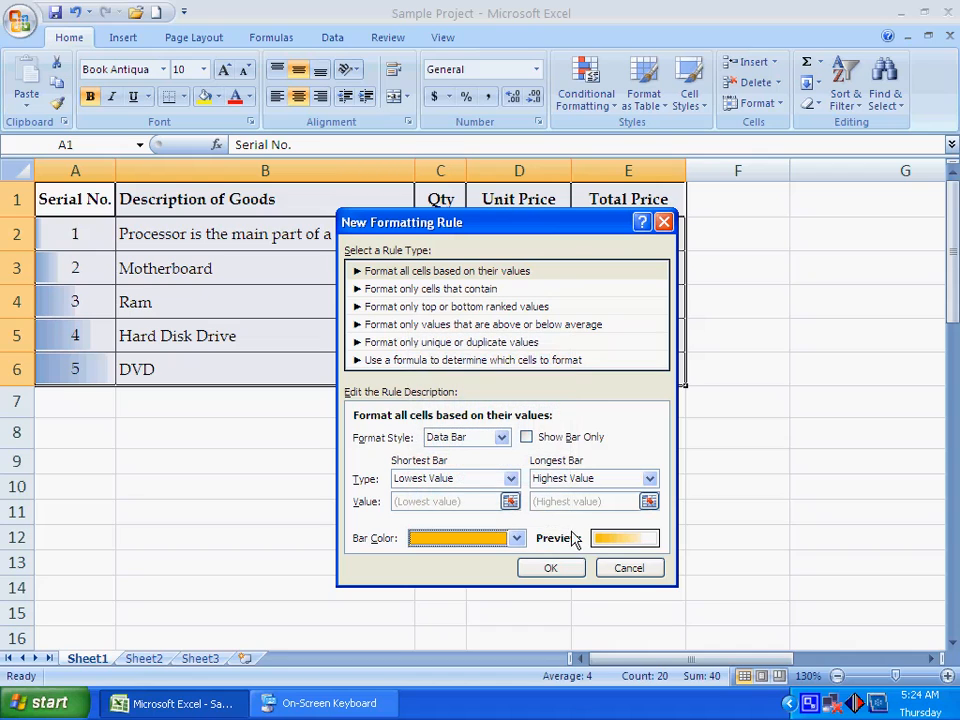
# - Set the longest bar type to Number and the shortest bar type to Percent, and create the data bar rule
pyautogui.click(553, 484)
pyautogui.click(549, 506)
pyautogui.click(440, 478)
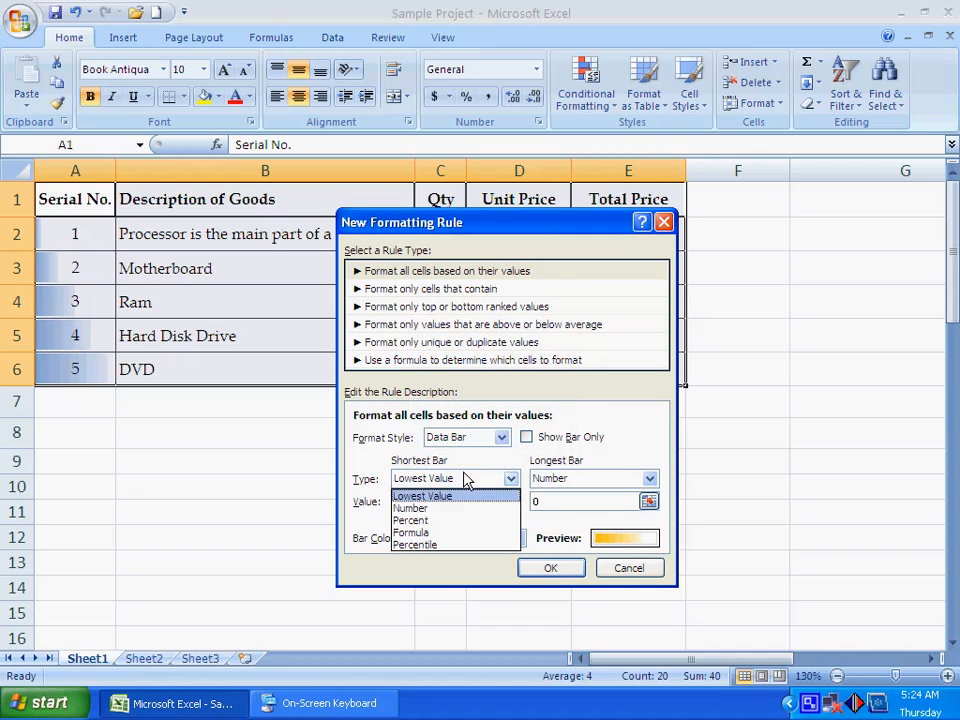
pyautogui.click(418, 522)
pyautogui.click(558, 569)
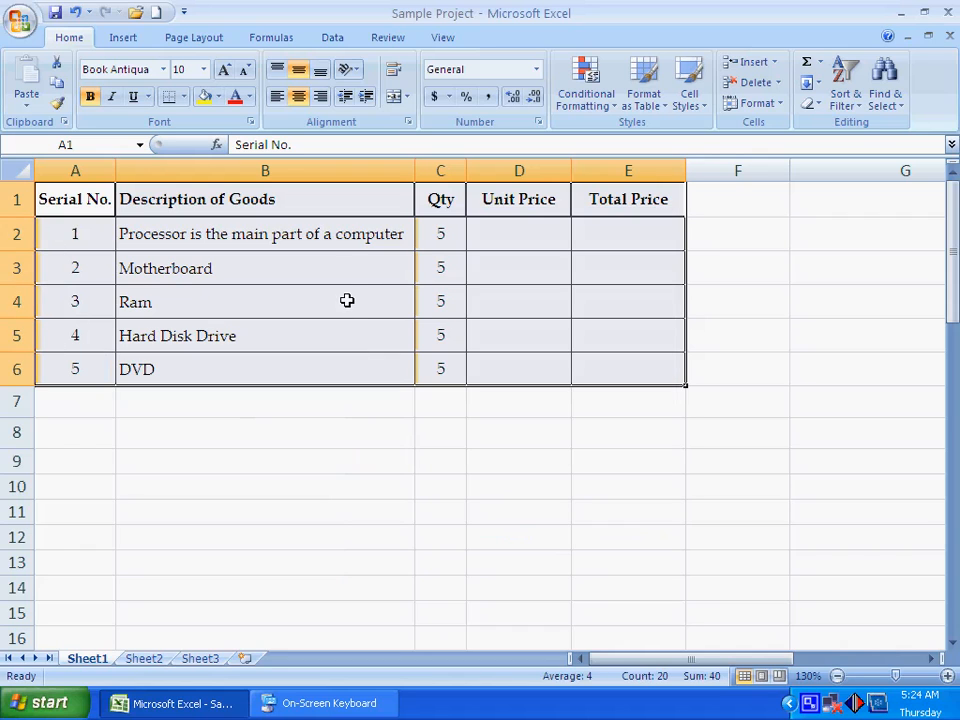
# - Preview the color scales on the table, and clear the conditional formatting rules from it
pyautogui.click(586, 95)
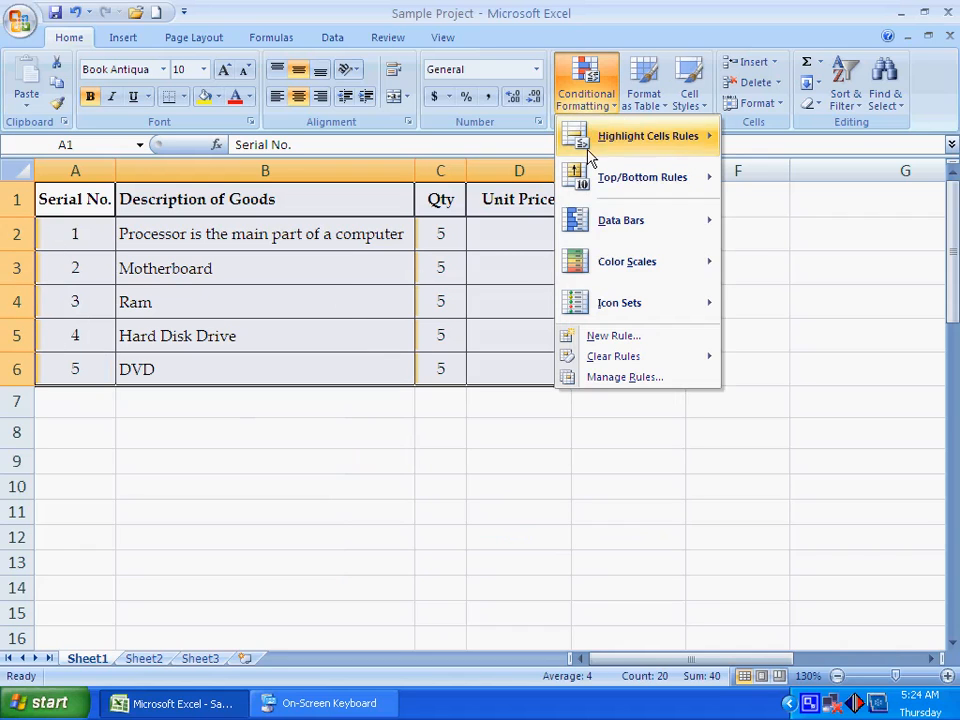
pyautogui.moveTo(619, 272)
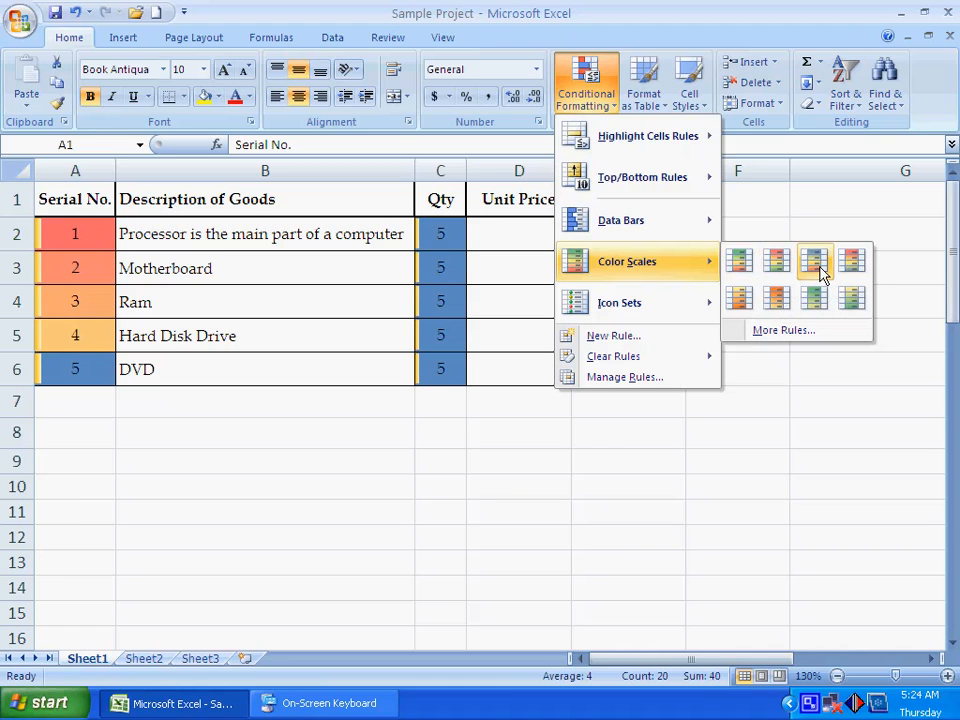
pyautogui.moveTo(627, 358)
pyautogui.click(760, 357)
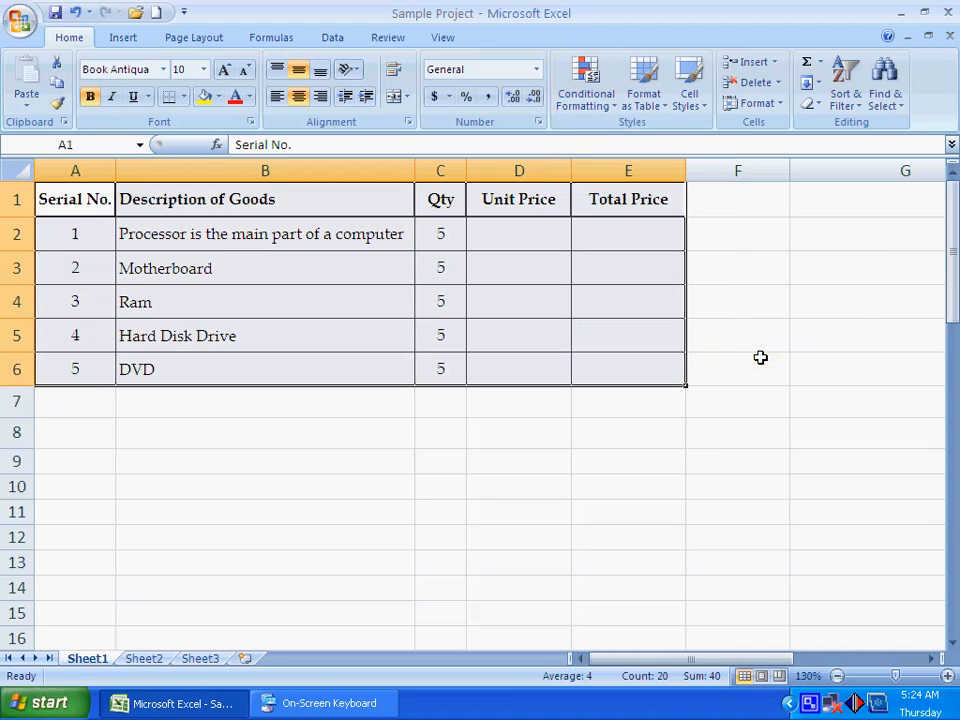
# - Preview a color scale on the table and view the 2-Color Scale rule settings, without creating a rule
pyautogui.click(598, 92)
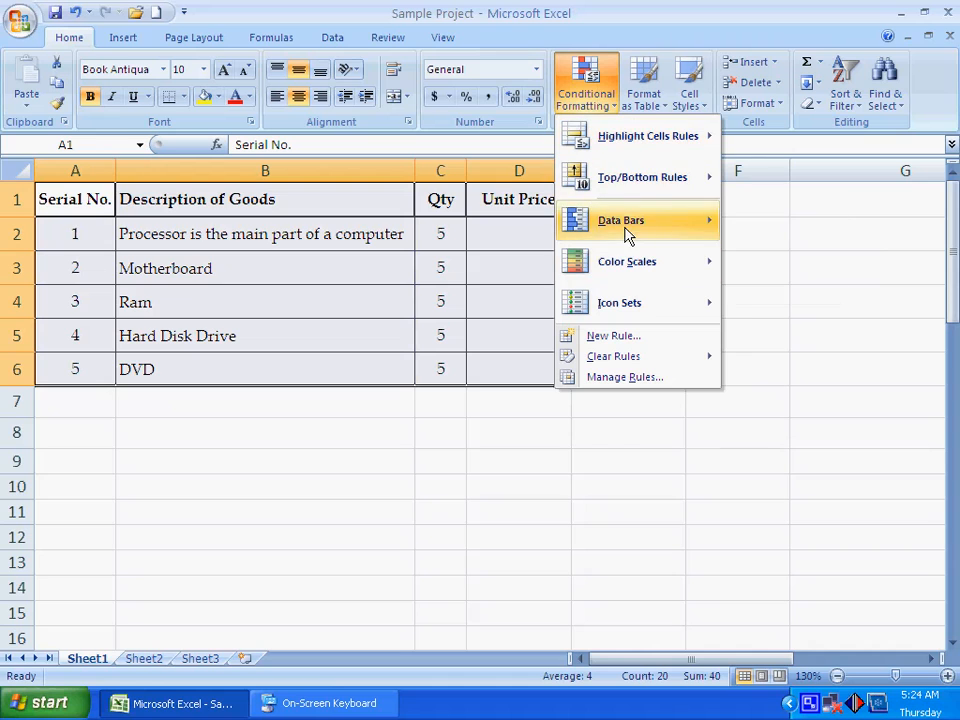
pyautogui.moveTo(630, 263)
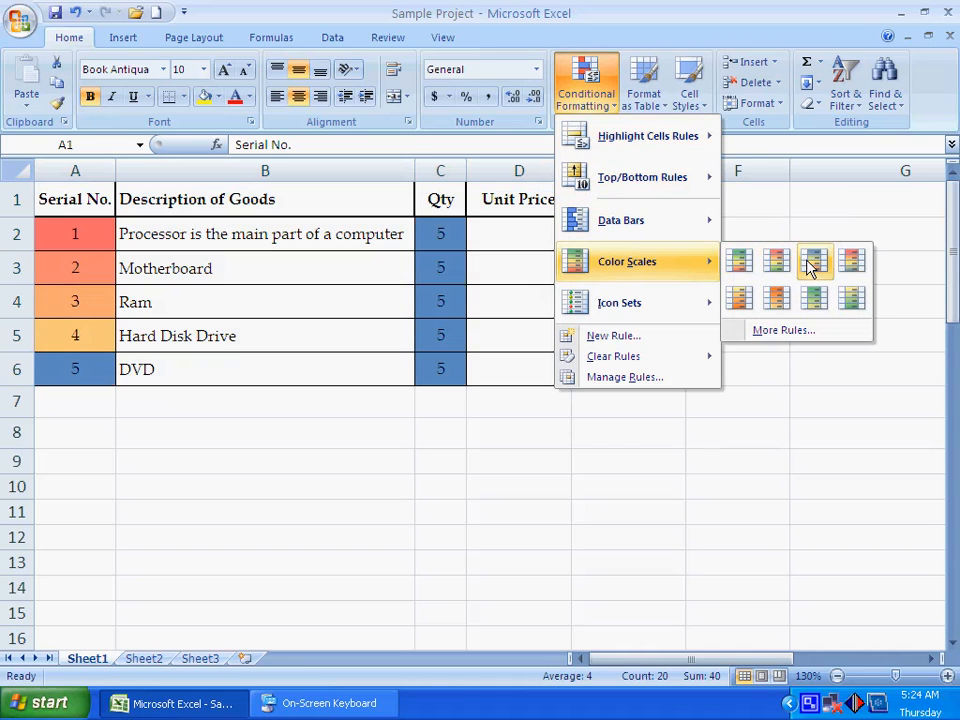
pyautogui.click(762, 332)
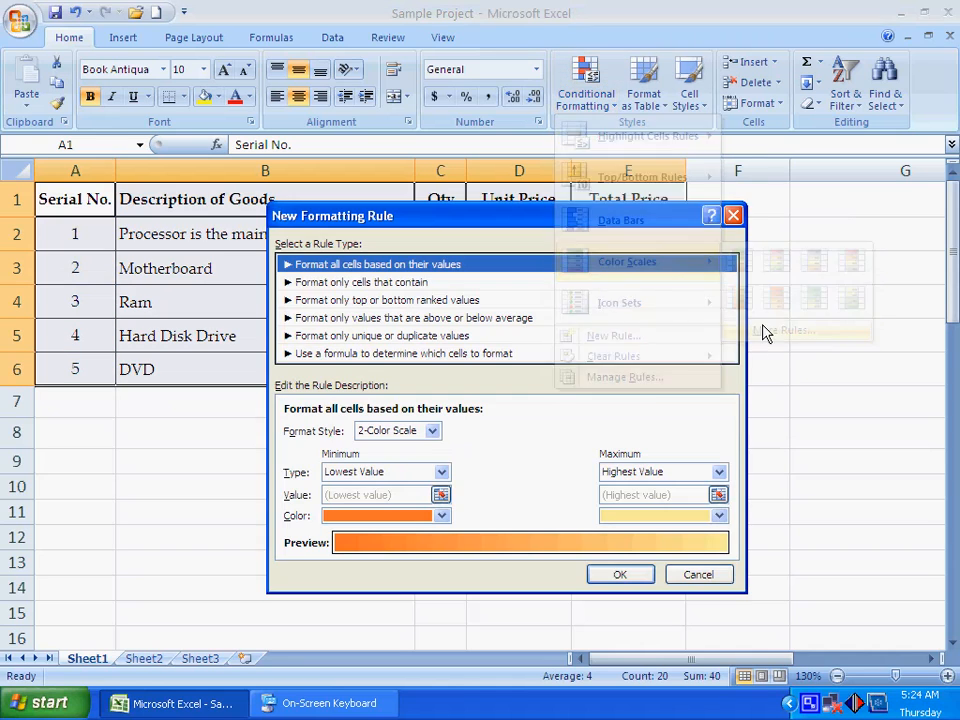
pyautogui.click(701, 574)
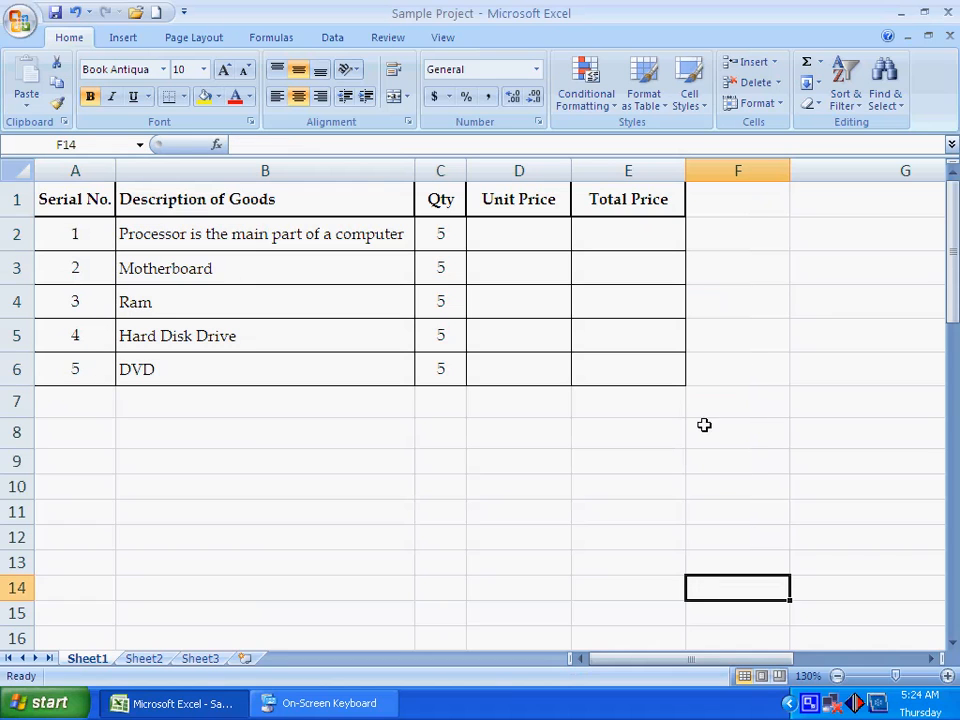
# - Select the whole table and apply the 4 Ratings icon set to it
pyautogui.moveTo(79, 197); pyautogui.dragTo(628, 369)
pyautogui.click(598, 106)
pyautogui.moveTo(633, 310)
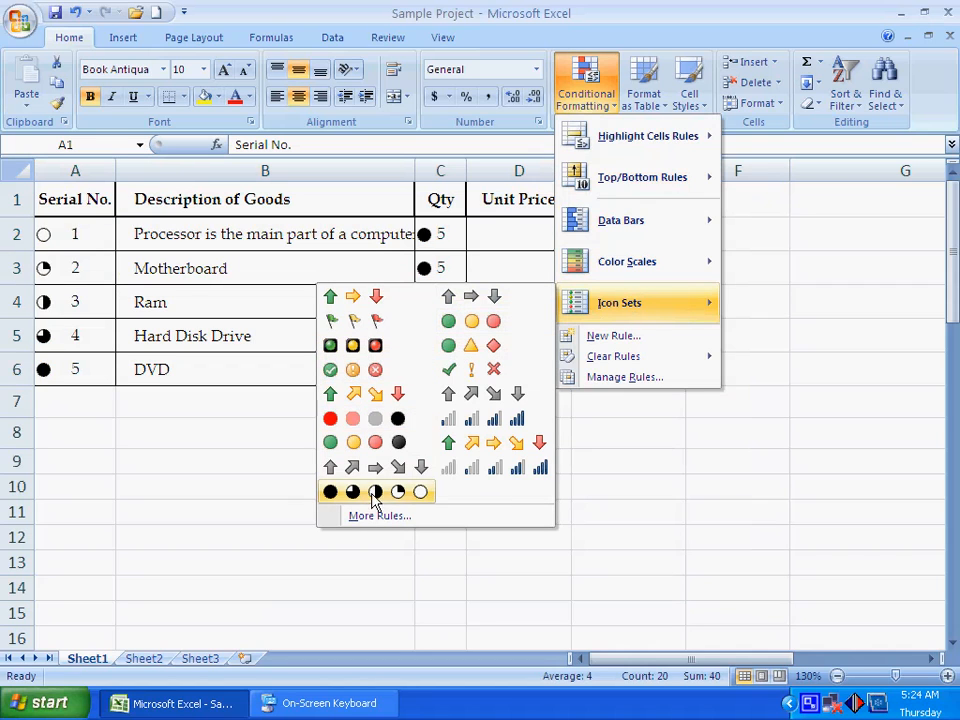
pyautogui.click(492, 428)
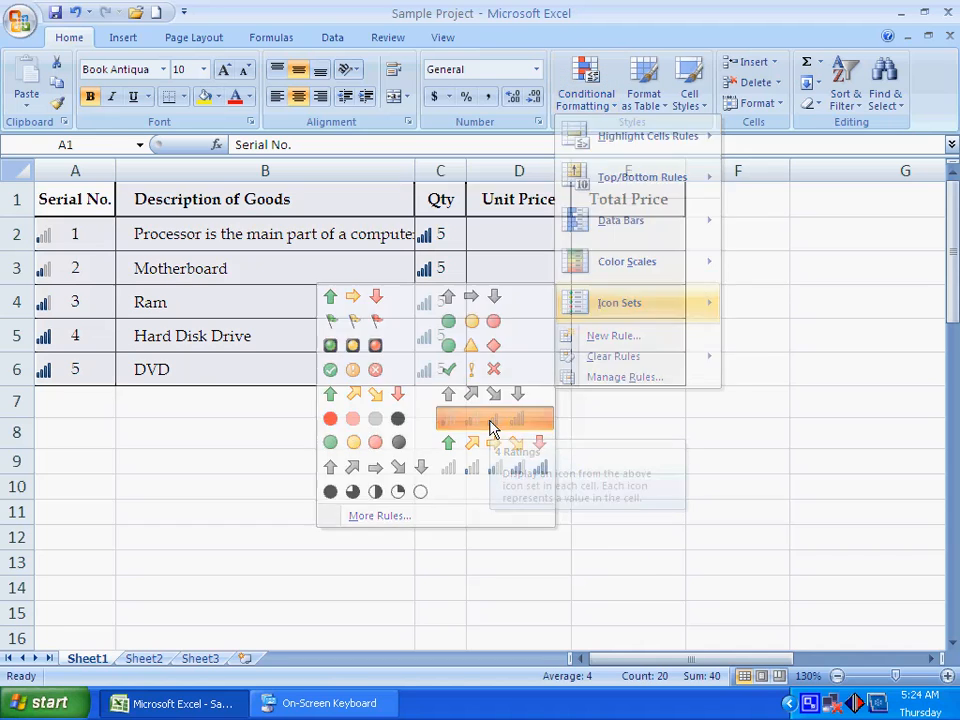
# - Clear the icon set formatting from the table
pyautogui.click(588, 105)
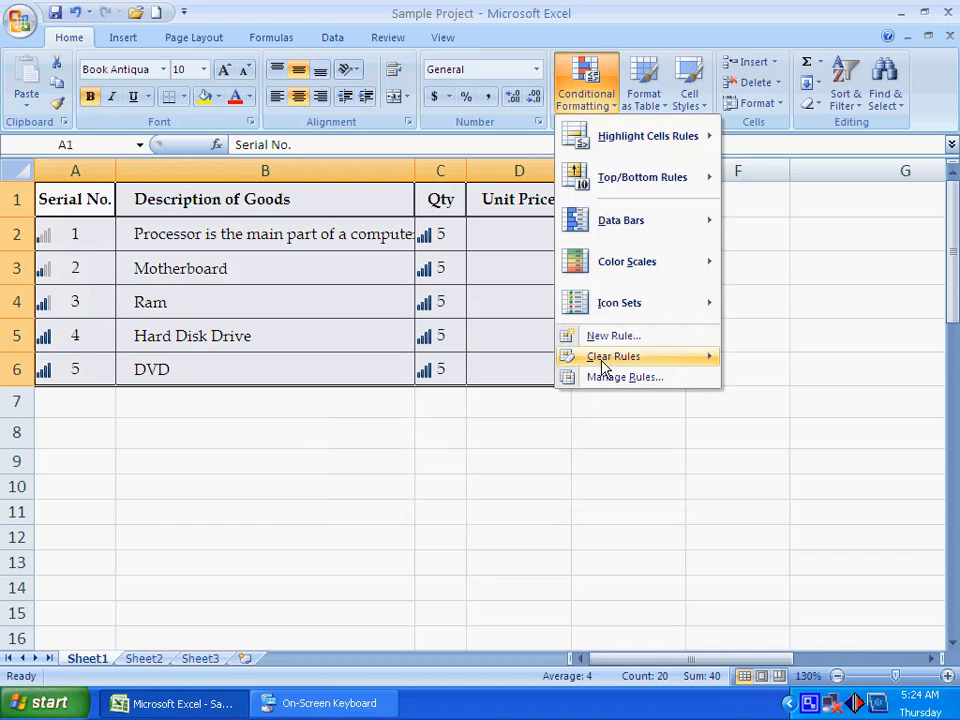
pyautogui.moveTo(716, 360)
pyautogui.click(768, 360)
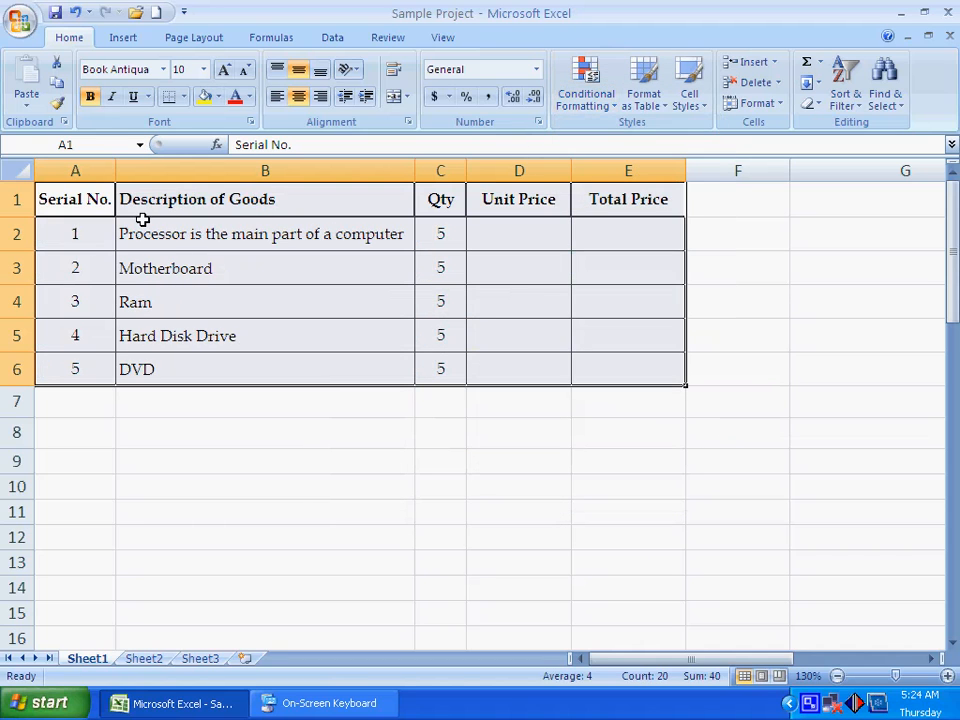
# - View the Conditional Formatting Rules Manager for the current selection, and close it
pyautogui.click(588, 100)
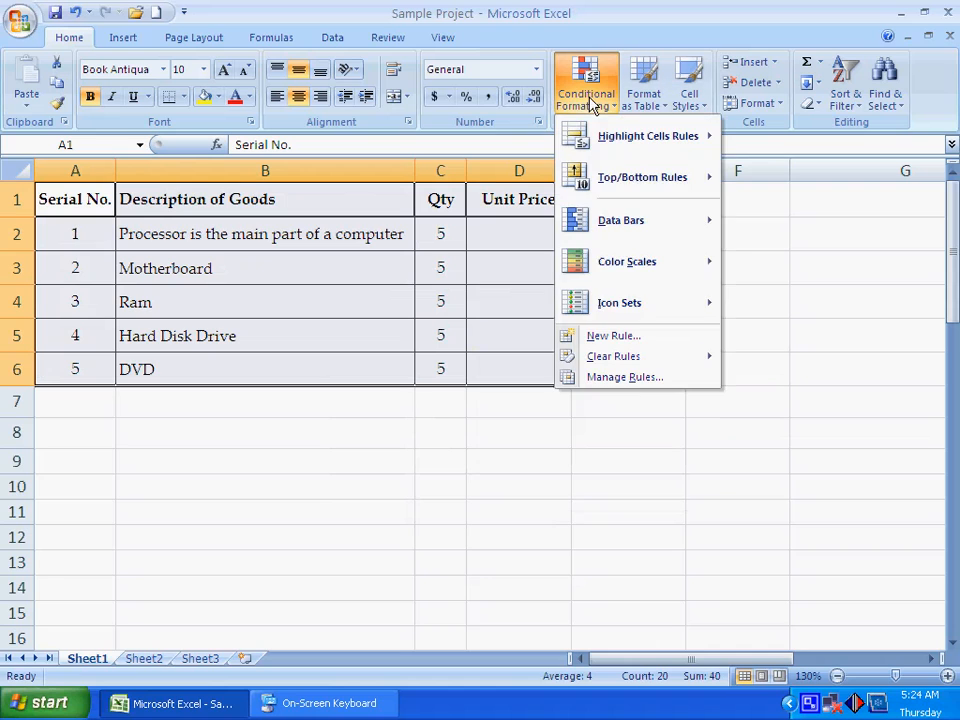
pyautogui.click(634, 380)
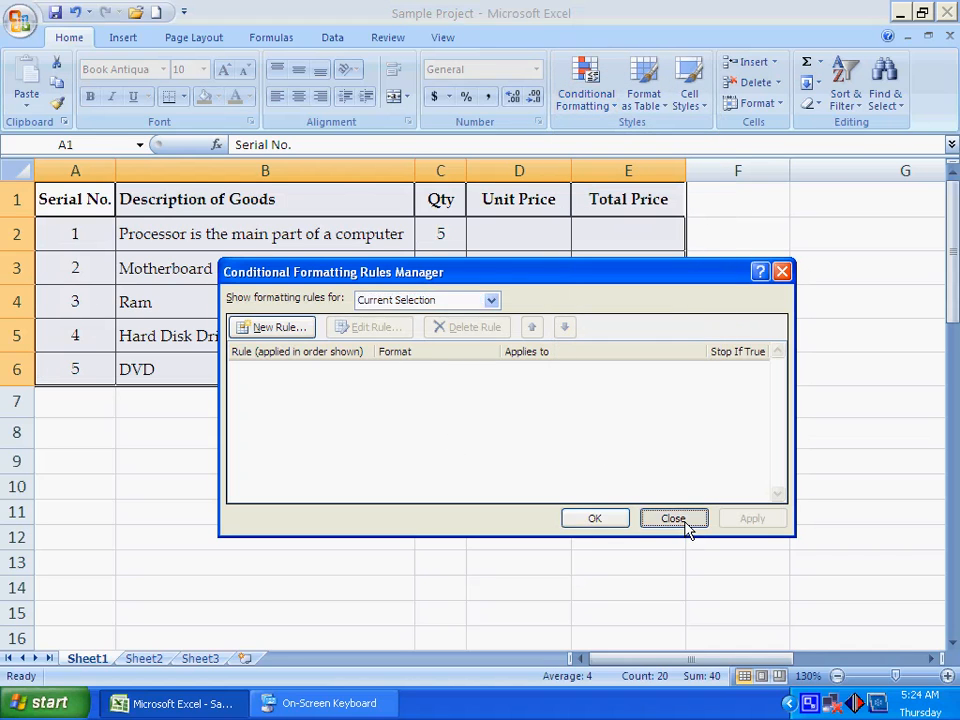
pyautogui.click(688, 524)
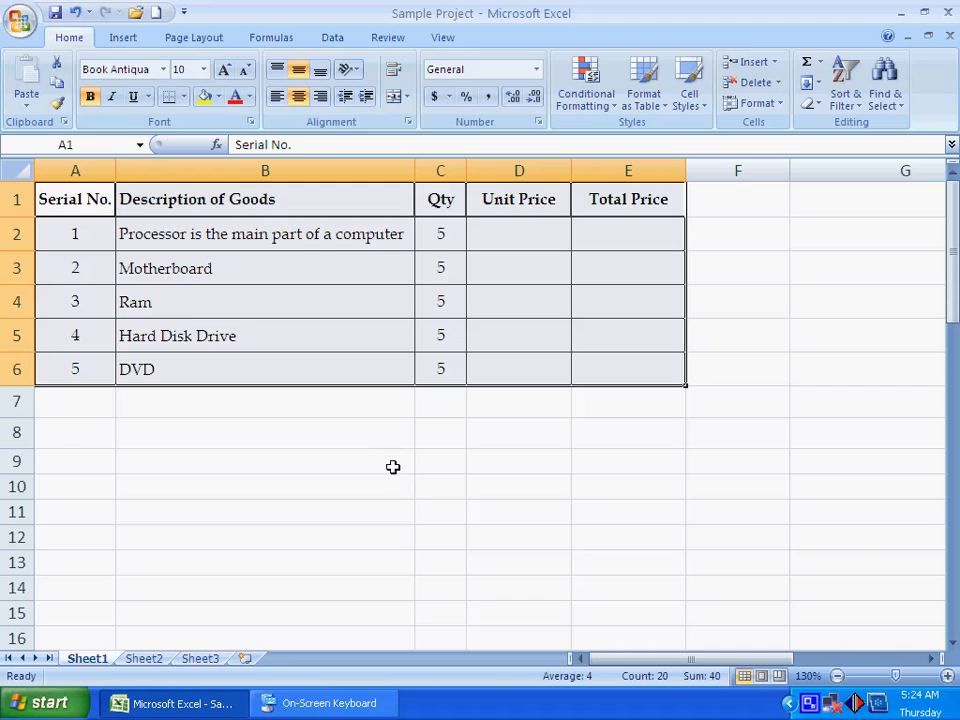